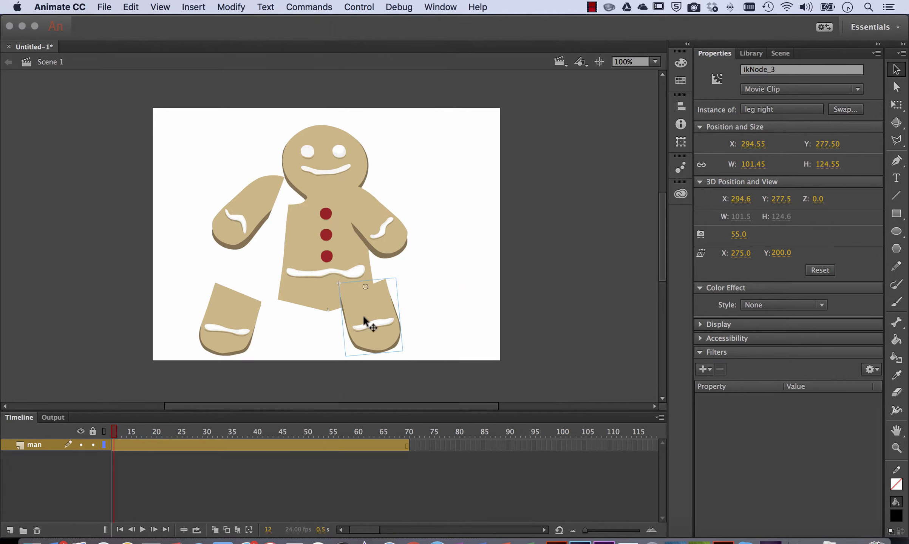
- Place the left leg under the gingerbread man's body and shift the head-and-body piece slightly upward
left_click_drag(236, 318, 309, 317)
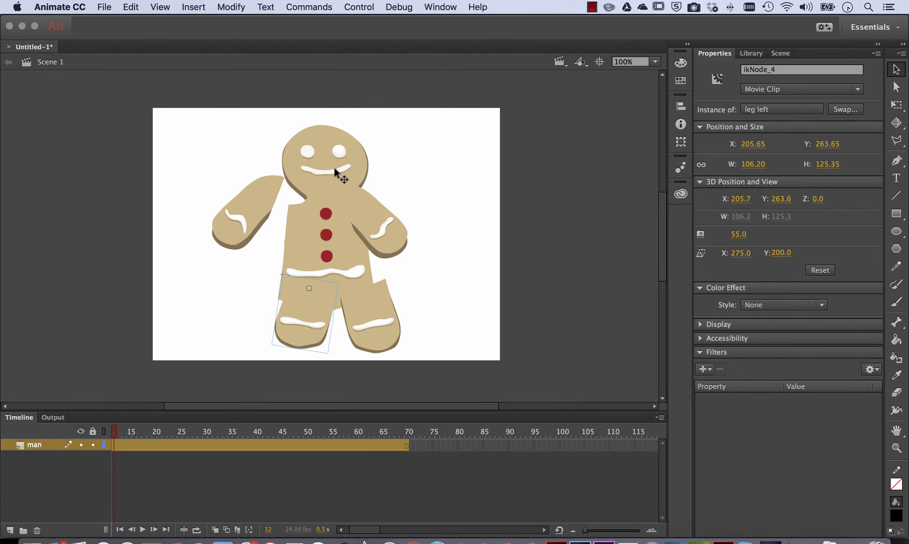
left_click_drag(334, 170, 326, 151)
- Move the left arm against its shoulder and rotate it outward, away from the body
mouse_move(258, 195)
left_mouse_down()
mouse_move(275, 201)
mouse_move(249, 209)
mouse_move(275, 203)
mouse_move(265, 202)
left_mouse_up()
left_click_drag(266, 202, 267, 202)
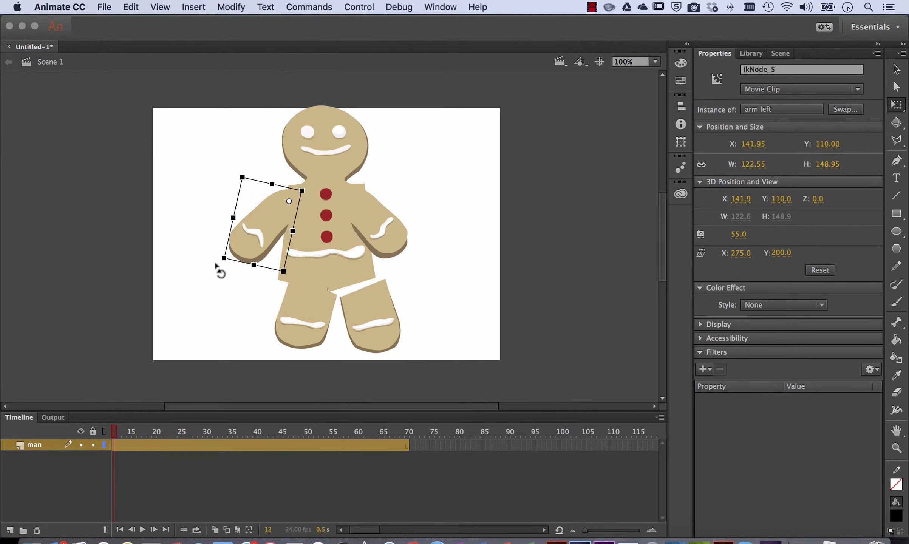
mouse_move(216, 263)
left_mouse_down()
mouse_move(175, 222)
mouse_move(189, 259)
mouse_move(205, 260)
left_mouse_up()
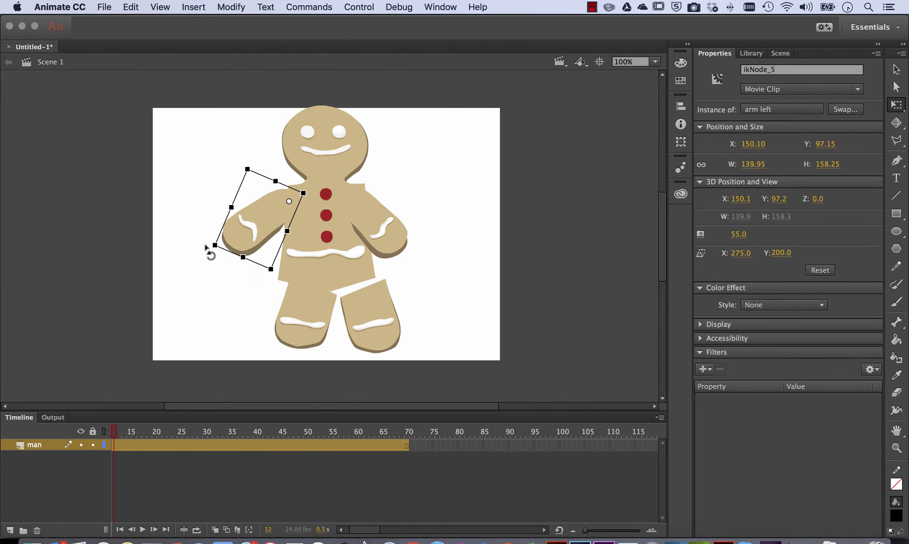
left_click_drag(205, 247, 204, 227)
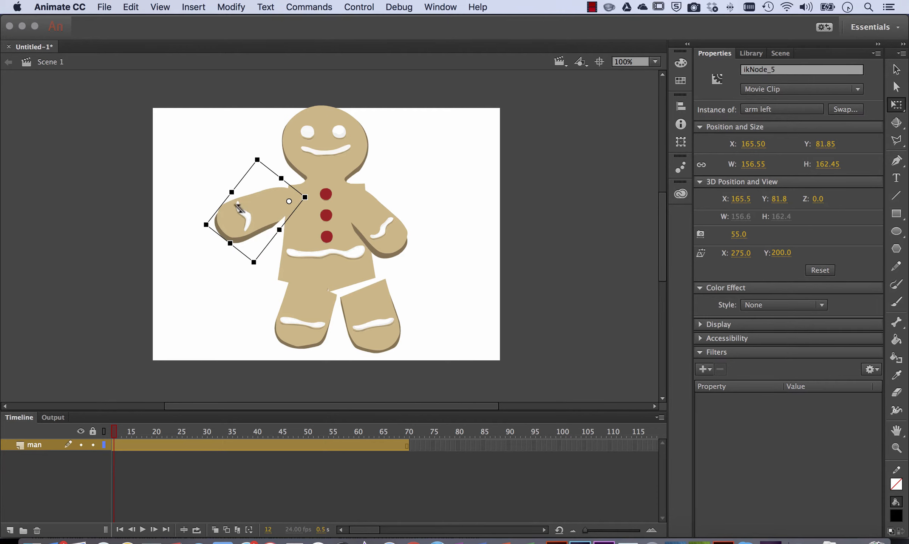
- Move the right arm against its shoulder and rotate it so that it points outward and slightly up
left_click(379, 218)
mouse_move(379, 218)
left_mouse_down()
mouse_move(415, 218)
mouse_move(381, 208)
left_mouse_up()
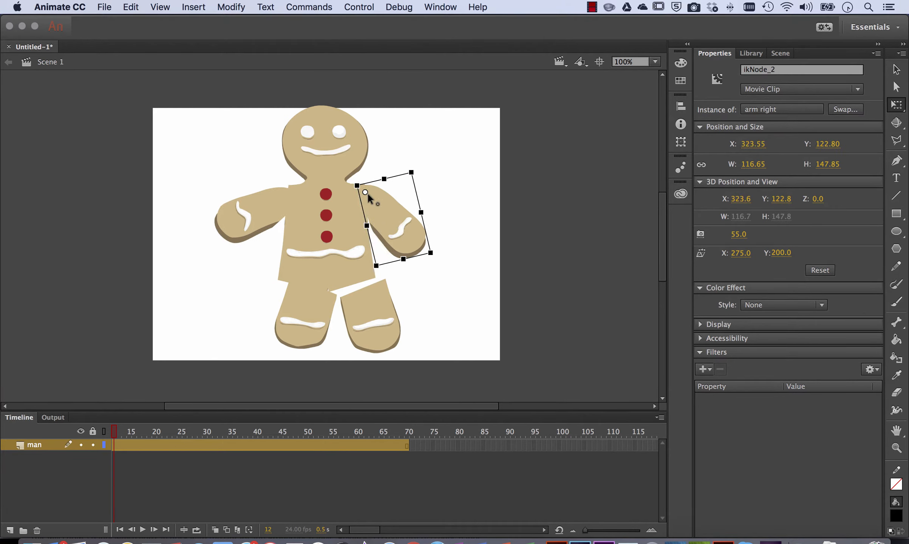
left_click_drag(437, 259, 465, 178)
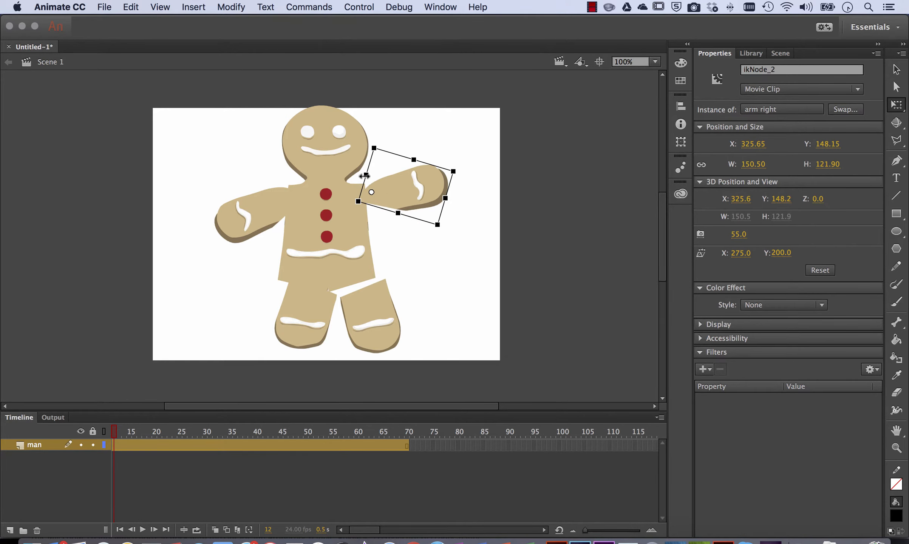
- Fit the right leg to the lower edge of the body and rotate it outward into a running pose
left_click(382, 309)
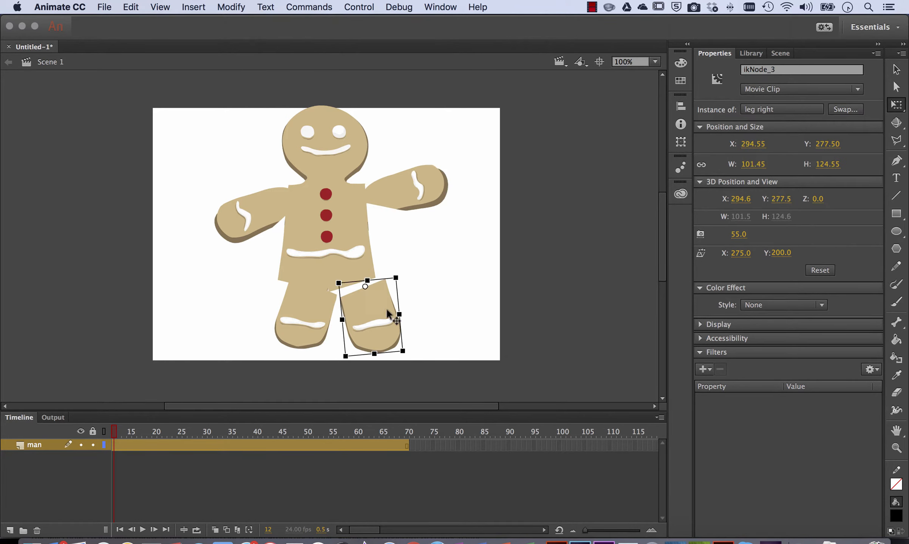
left_click_drag(381, 310, 370, 300)
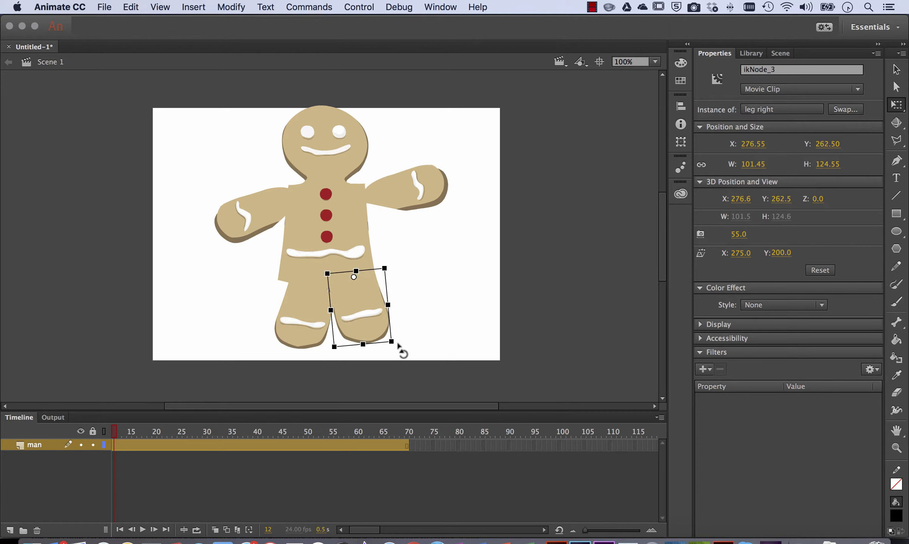
left_click_drag(399, 344, 443, 283)
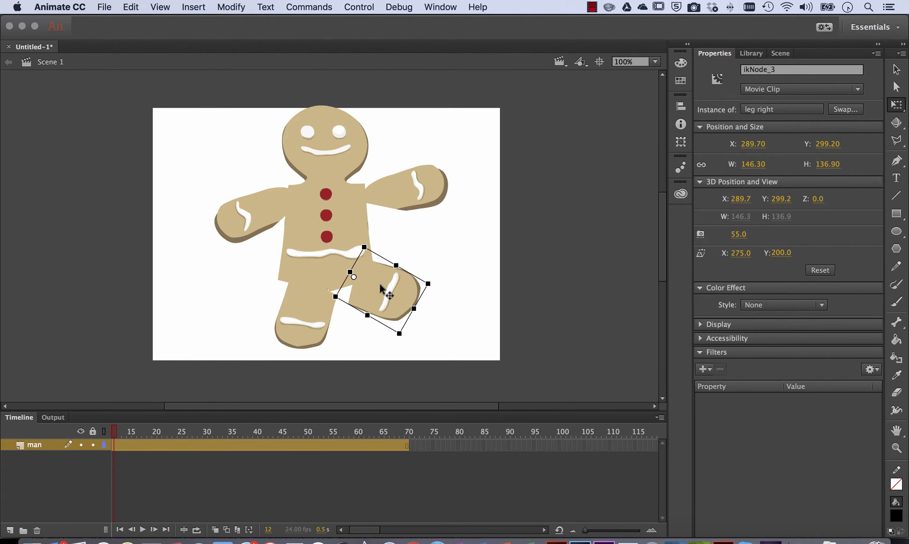
left_click_drag(395, 298, 373, 293)
- Rotate the left leg outward and fit both legs against the lower edge of the body
left_click_drag(300, 311, 277, 299)
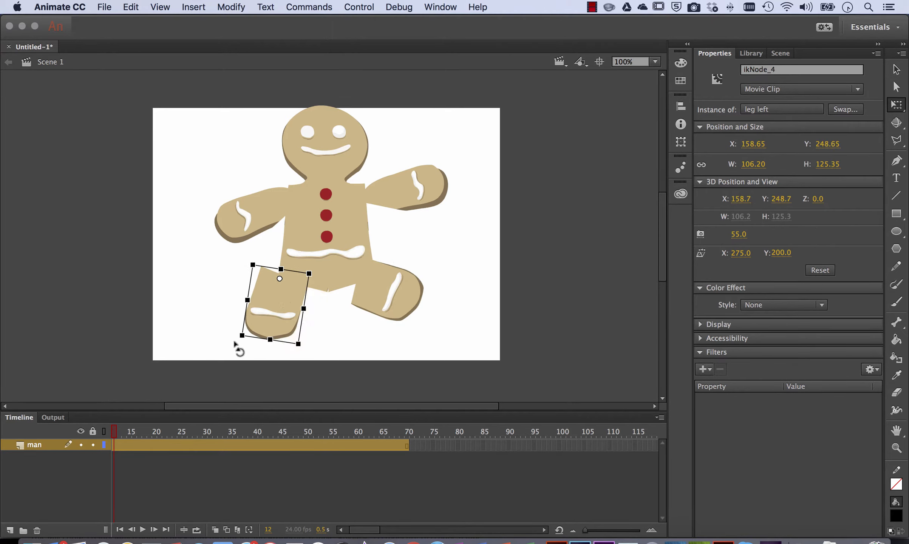
left_click_drag(234, 344, 211, 318)
left_click_drag(270, 305, 283, 307)
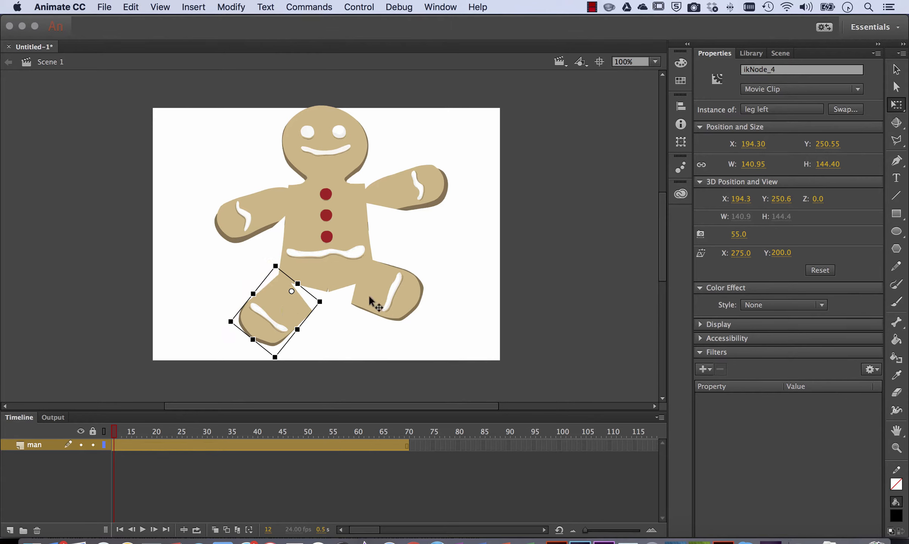
left_click_drag(367, 290, 340, 289)
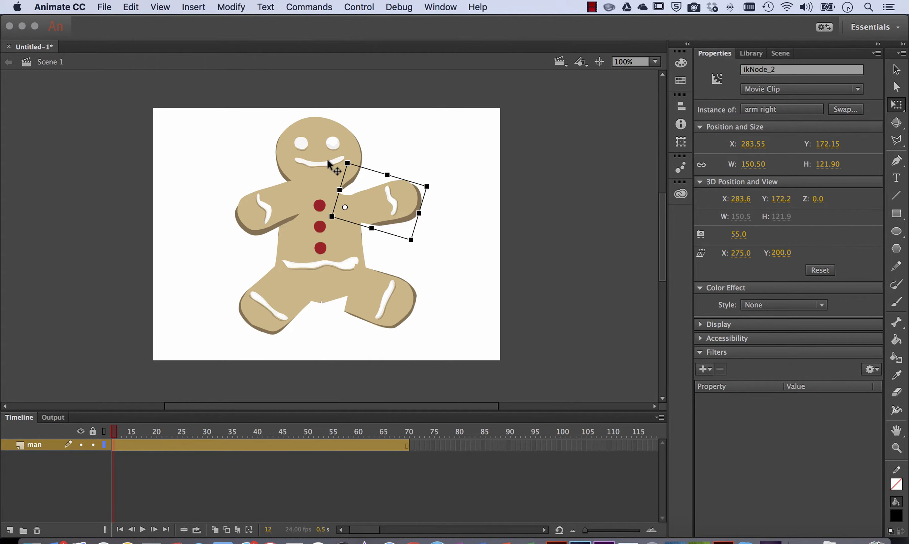
- Reposition both arms at the shoulders and rotate each one further upward
left_click_drag(273, 203, 256, 213)
left_click_drag(389, 203, 373, 215)
left_click_drag(422, 191, 422, 166)
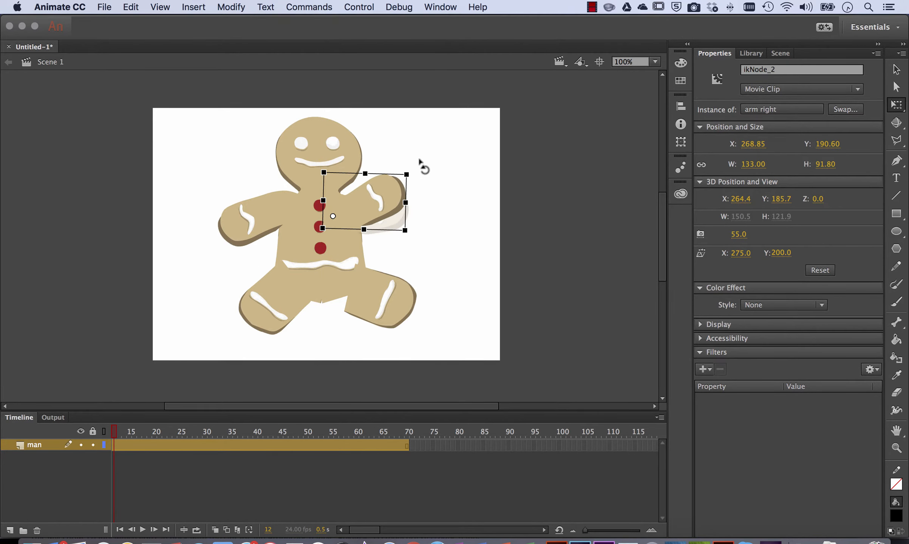
left_click(257, 216)
left_click_drag(206, 229, 206, 192)
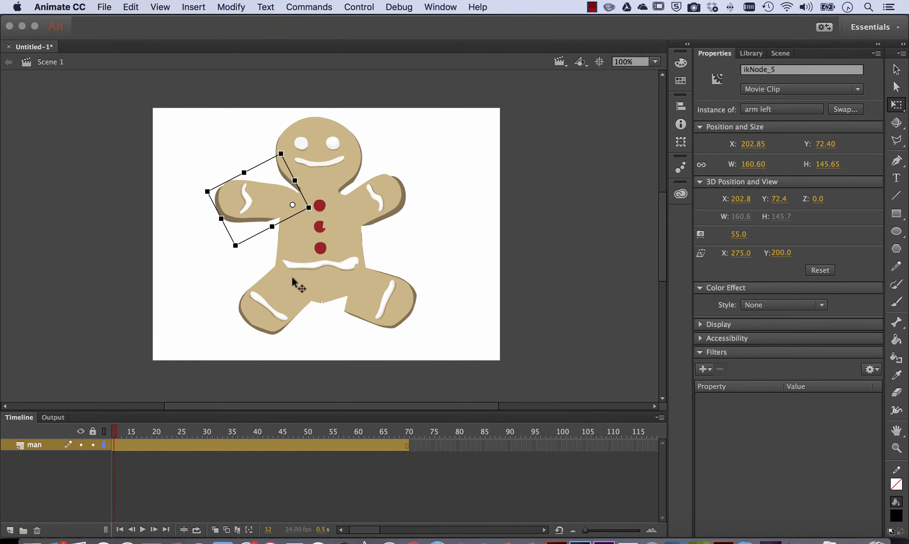
- Lower the left arm slightly and shift both legs inward beneath the body
left_click_drag(284, 304, 304, 289)
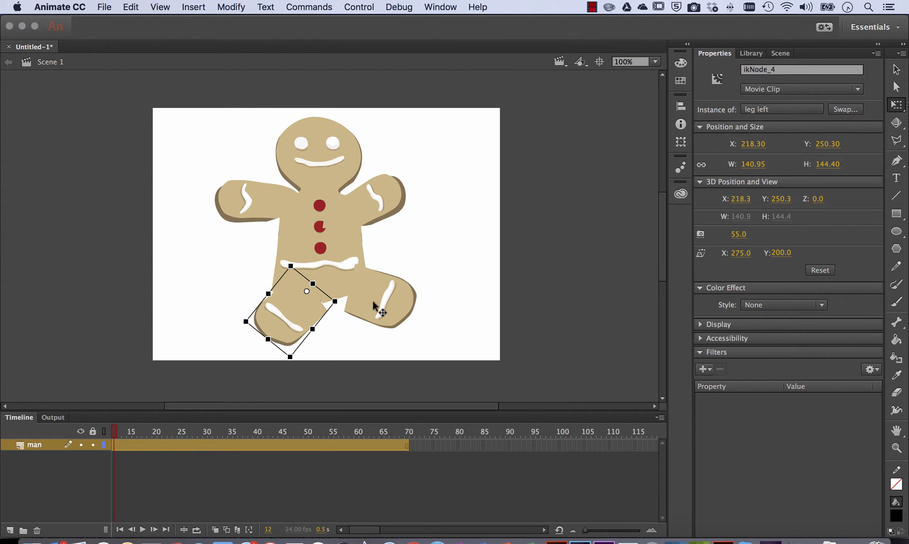
left_click_drag(373, 299, 393, 294)
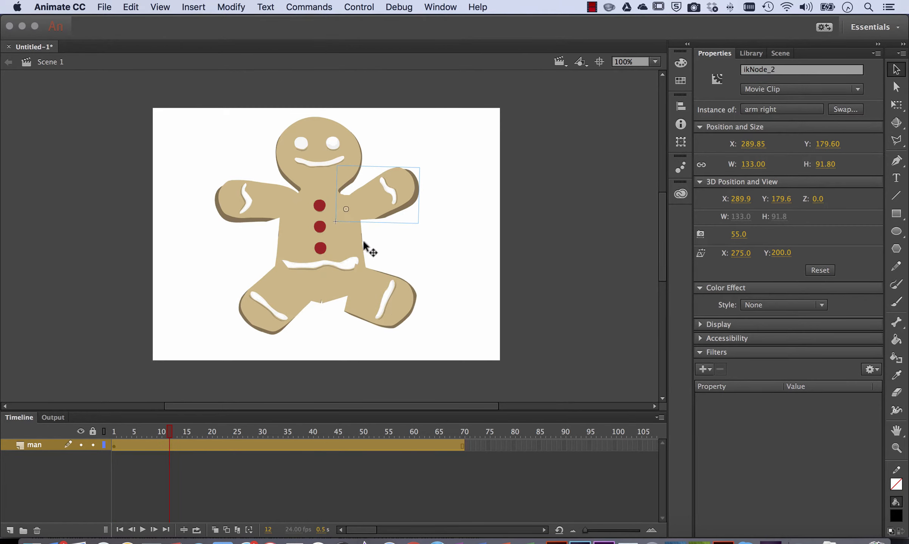
left_click(265, 200)
mouse_move(248, 205)
left_mouse_down()
mouse_move(245, 218)
mouse_move(252, 212)
left_mouse_up()
mouse_move(283, 326)
left_mouse_down()
mouse_move(282, 310)
mouse_move(292, 310)
left_mouse_up()
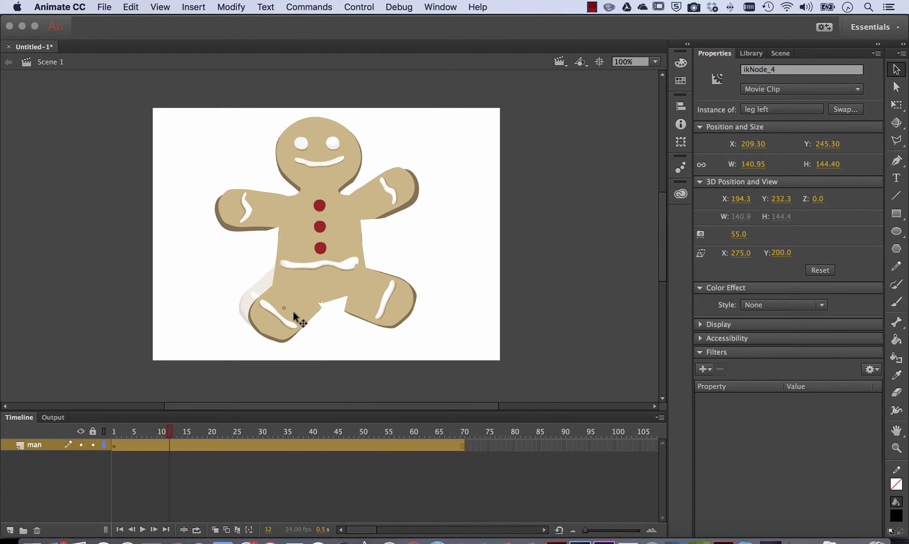
left_click_drag(384, 292, 393, 300)
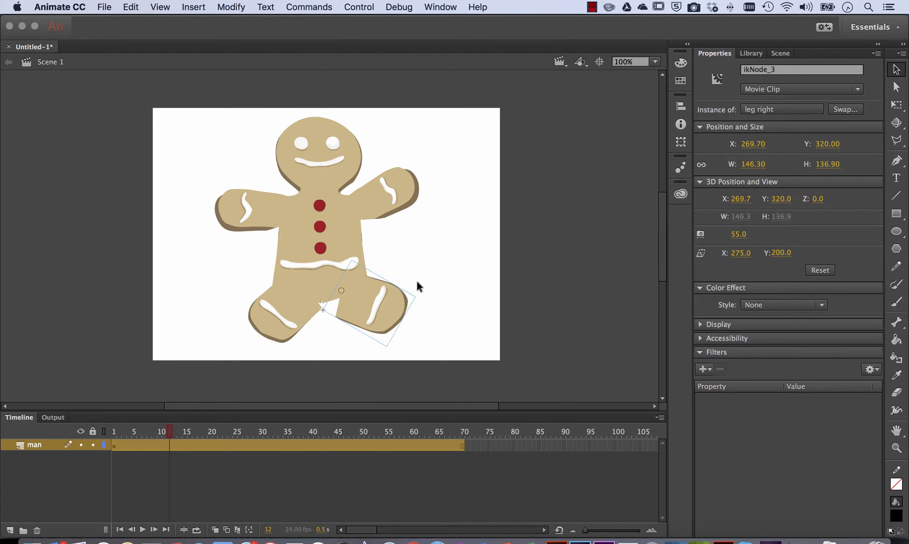
- Rotate the right leg downward with the Free Transform tool and fit it against the hip
left_click(901, 107)
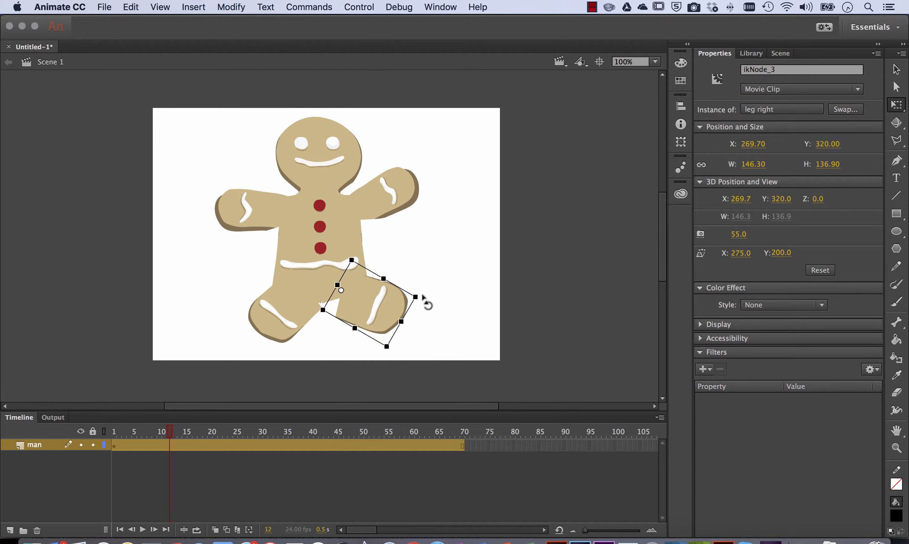
left_click_drag(422, 296, 399, 331)
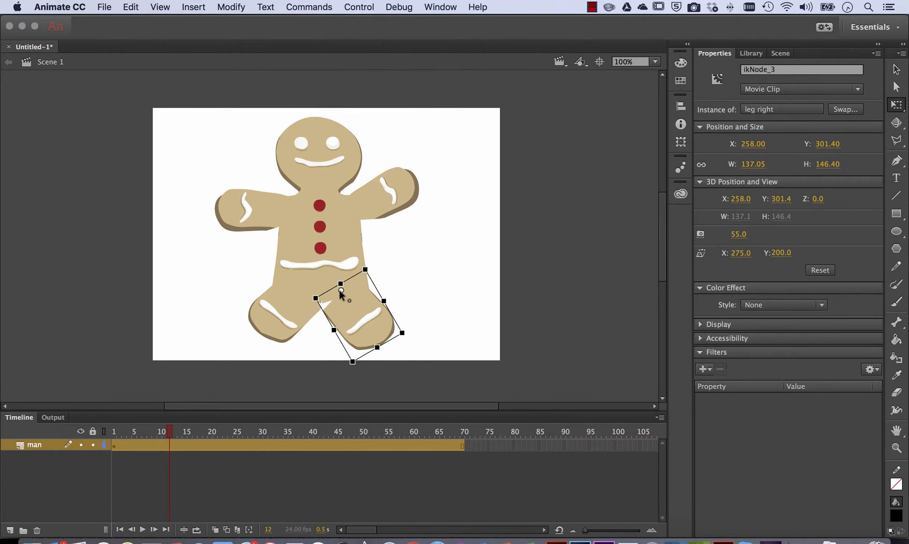
left_click_drag(349, 298, 356, 302)
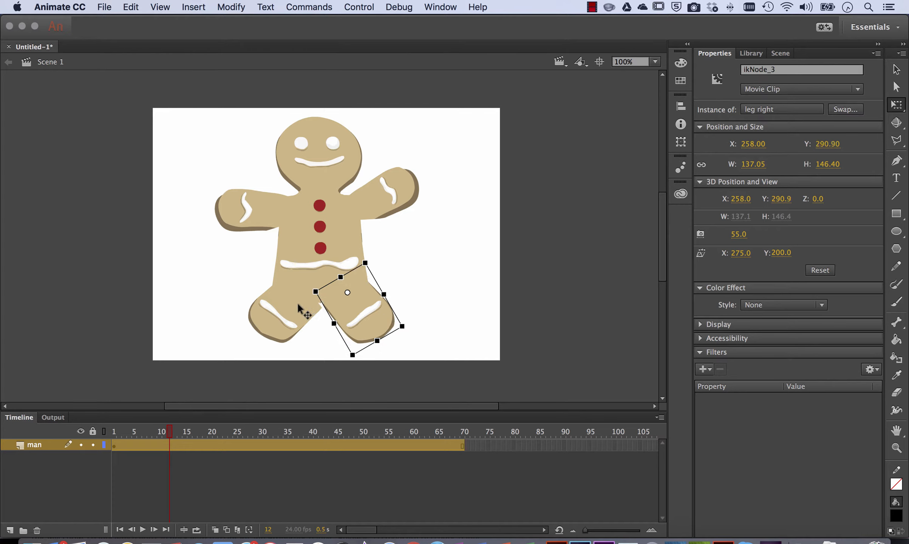
- Move the left leg outward, rotate it downward and fit it against the hip to match the right leg
left_click(299, 306)
key("shift+Left")
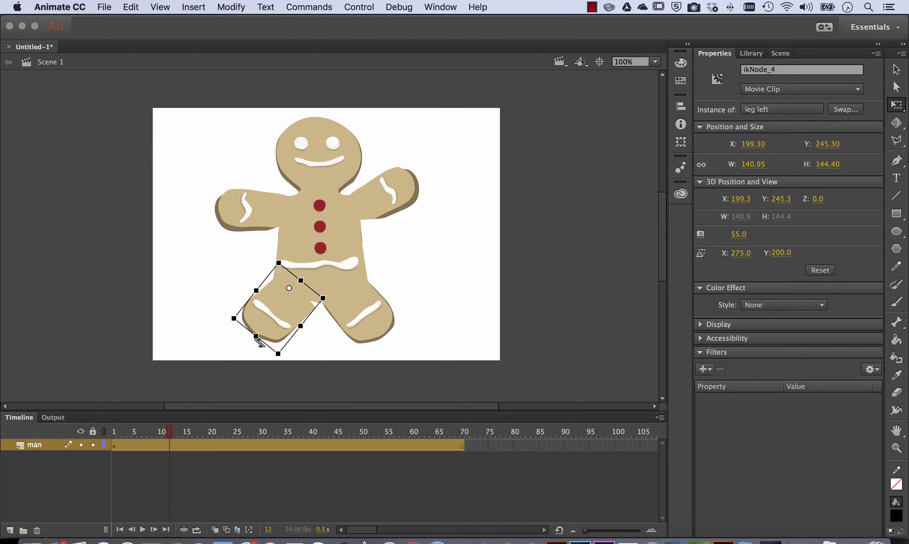
left_click_drag(230, 319, 237, 340)
left_click_drag(292, 310, 351, 299)
left_click(357, 299)
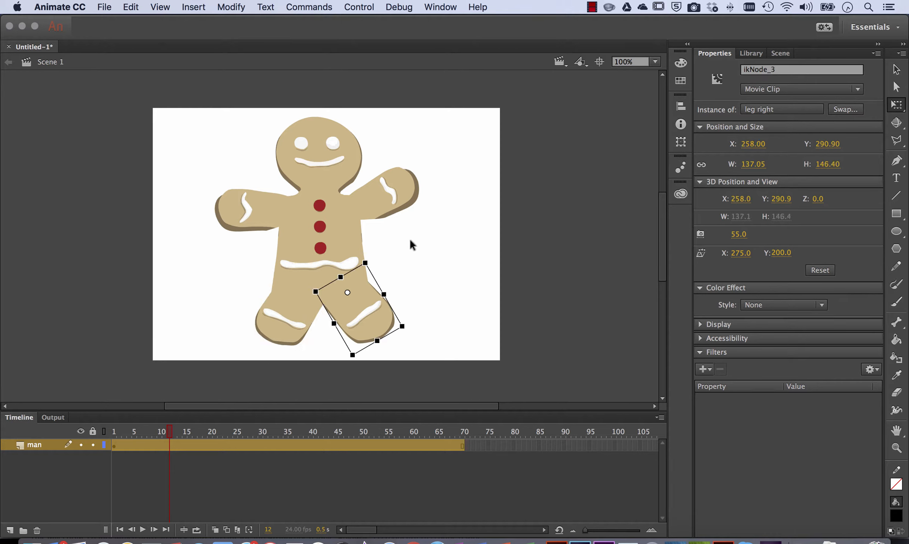
- Rotate the right arm downward and fit its upper end to the shoulder
left_click(403, 184)
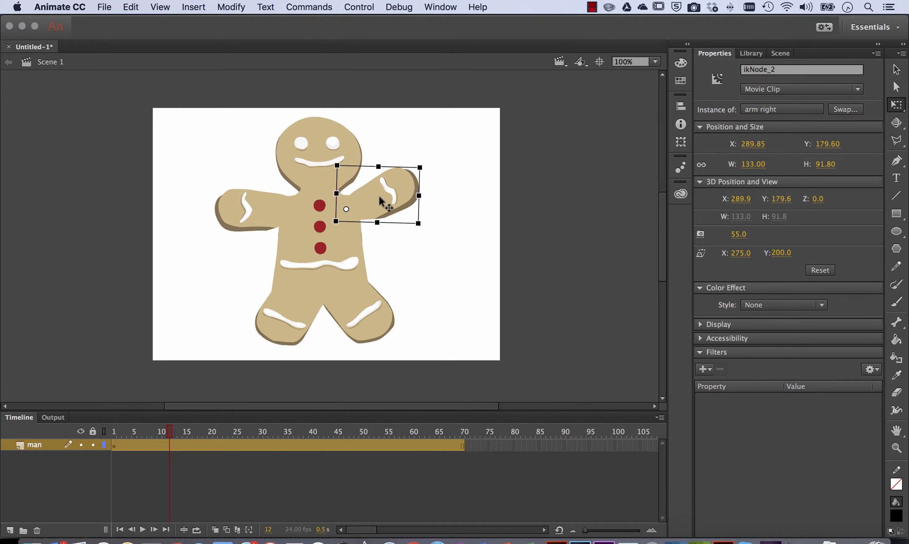
left_click_drag(426, 168, 416, 256)
left_click_drag(382, 227, 369, 214)
mouse_move(435, 261)
left_mouse_down()
mouse_move(462, 235)
mouse_move(431, 270)
left_mouse_up()
- Rotate the left arm downward to mirror the right arm and move it up to the shoulder
left_click(244, 206)
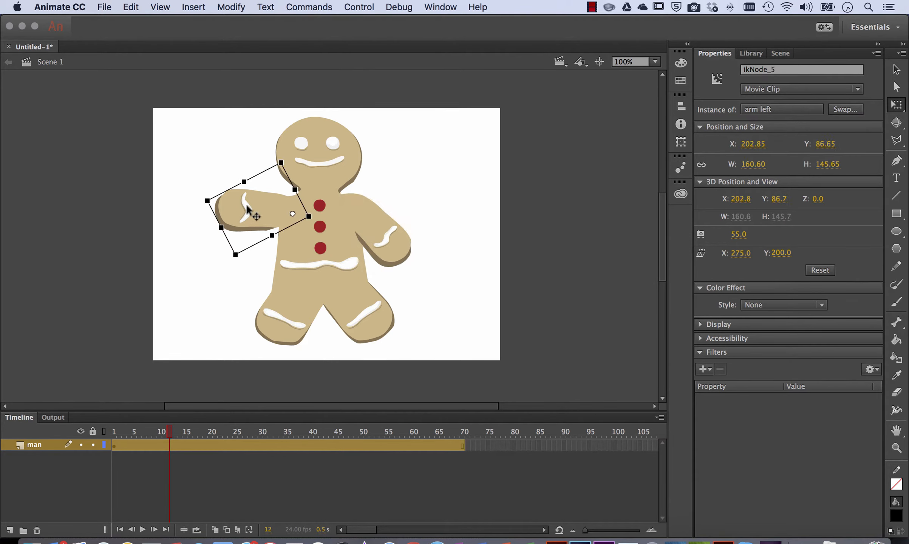
left_click_drag(201, 199, 208, 267)
left_click_drag(266, 223, 264, 213)
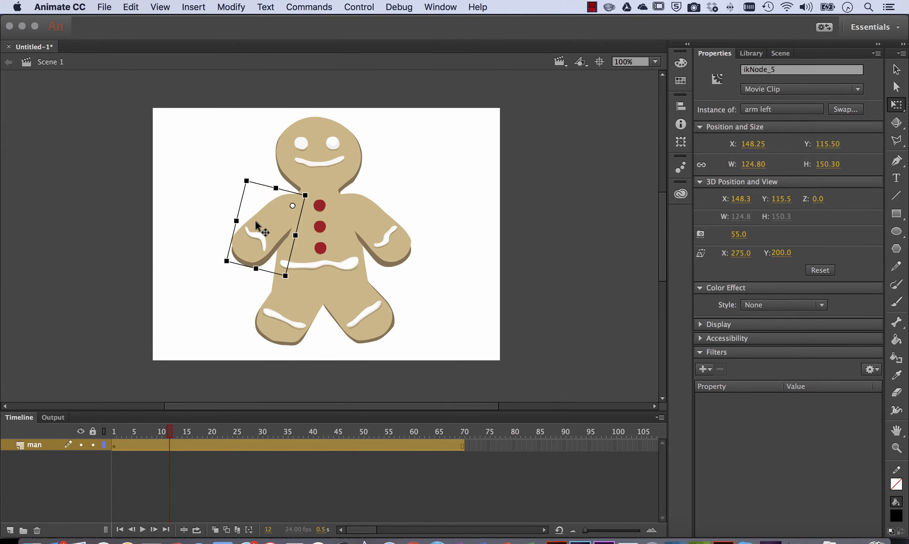
- Nudge the left arm outward and down to X 135.25, Y 119.50 so it blends into the shoulder
key("Down")
key("Down")
key("Down")
key("Down")
key("Down")
key("Left")
key("Left")
key("Left")
key("Left")
key("Left")
key("Left")
key("Left")
key("Up")
key("Left")
key("Left")
key("Left")
key("Left")
key("Left")
key("Left")
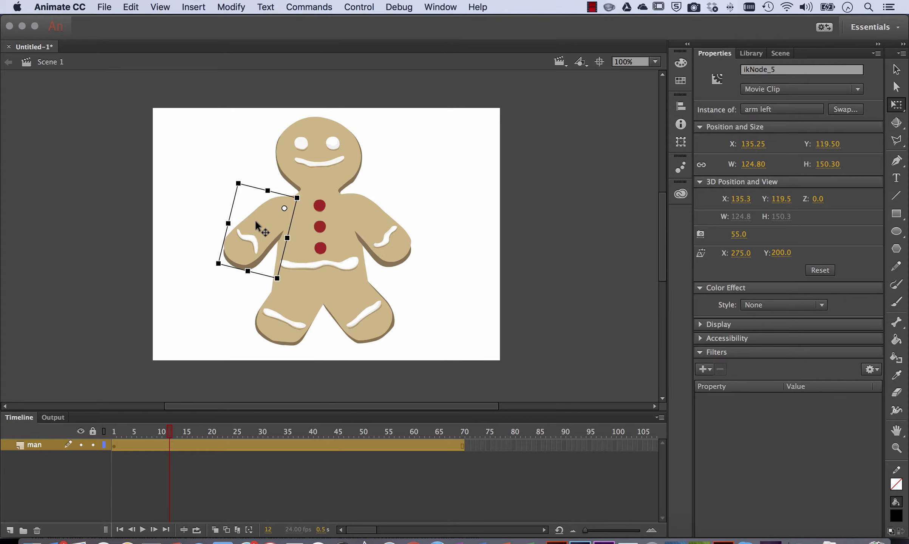
left_click(372, 211)
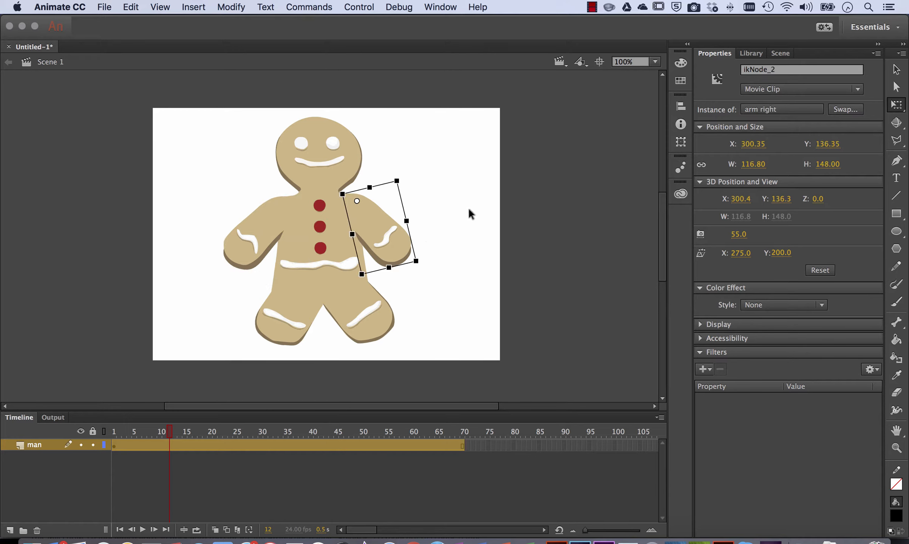
- Nudge the left leg outward and slightly down to X 192.50, Y 254.05
left_click(307, 317)
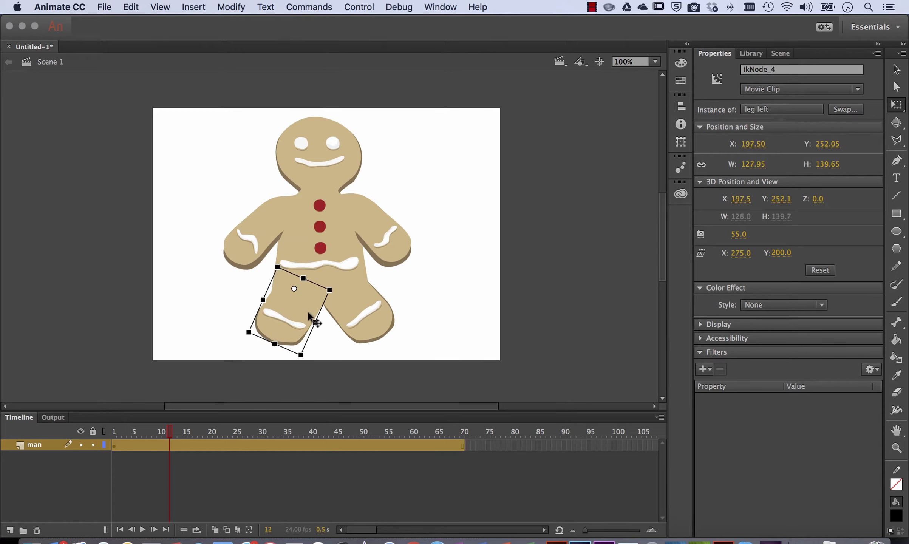
key("shift+Down")
key("shift+Left")
key("Up")
key("Up")
key("Up")
key("Up")
key("Up")
key("Up")
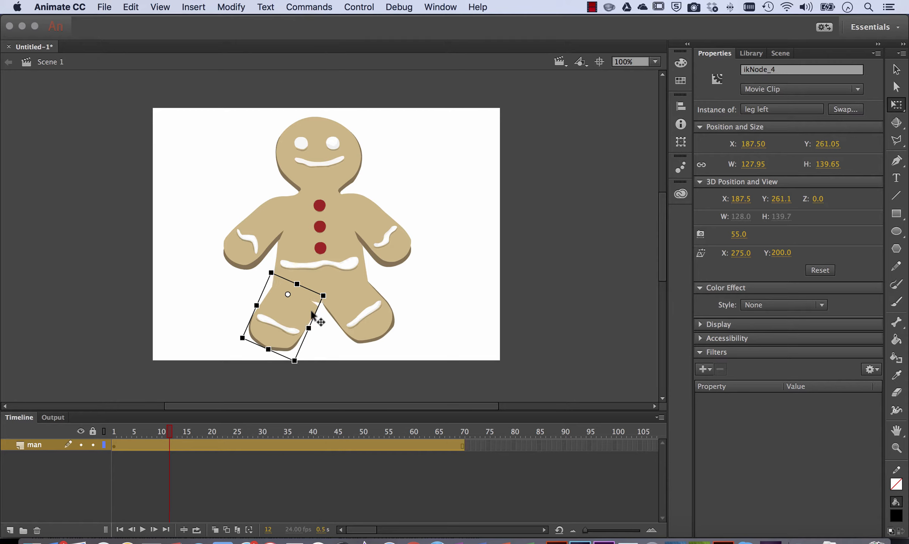
key("Up")
key("Up")
key("Right")
key("Right")
key("Right")
key("Right")
key("Right")
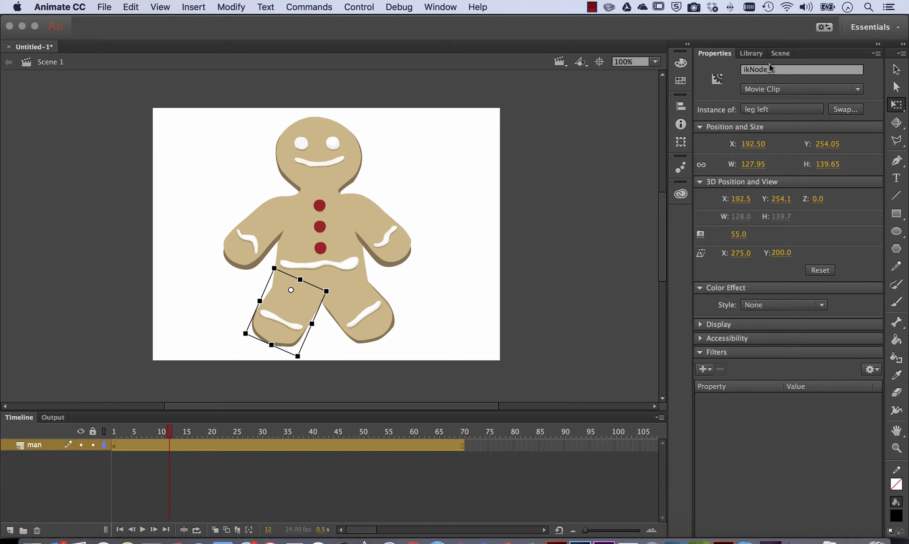
- Select all body parts and link the chest's pivot to both arms and both legs with the Bone tool
key("v")
left_click_drag(168, 99, 494, 405)
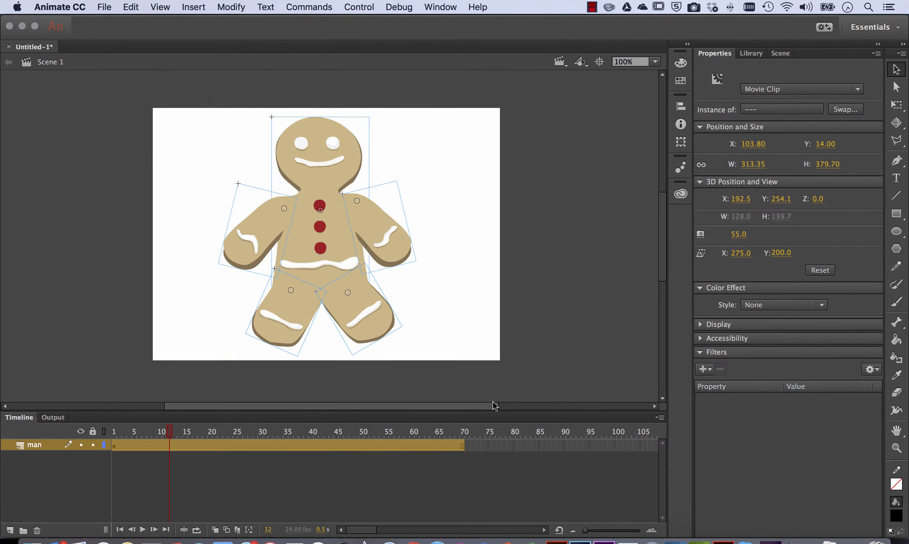
left_click(895, 320)
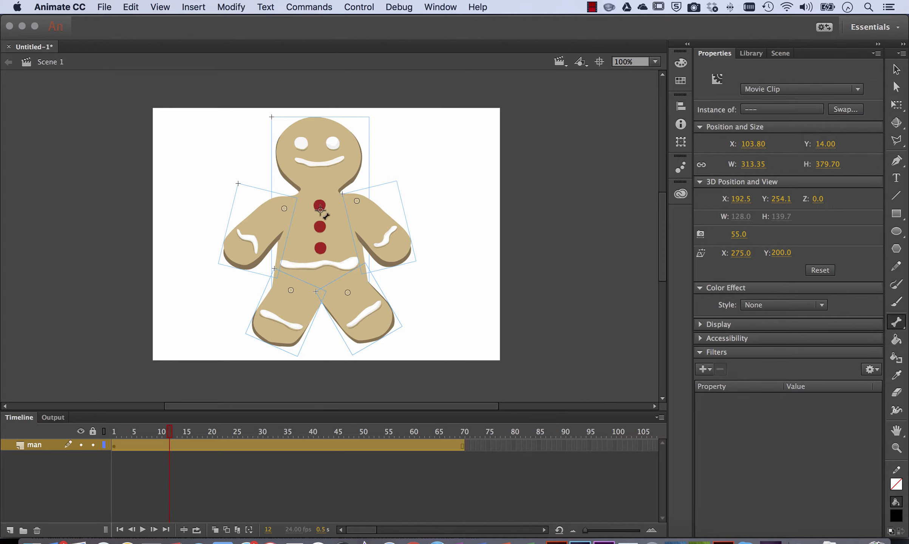
left_click_drag(320, 210, 291, 289)
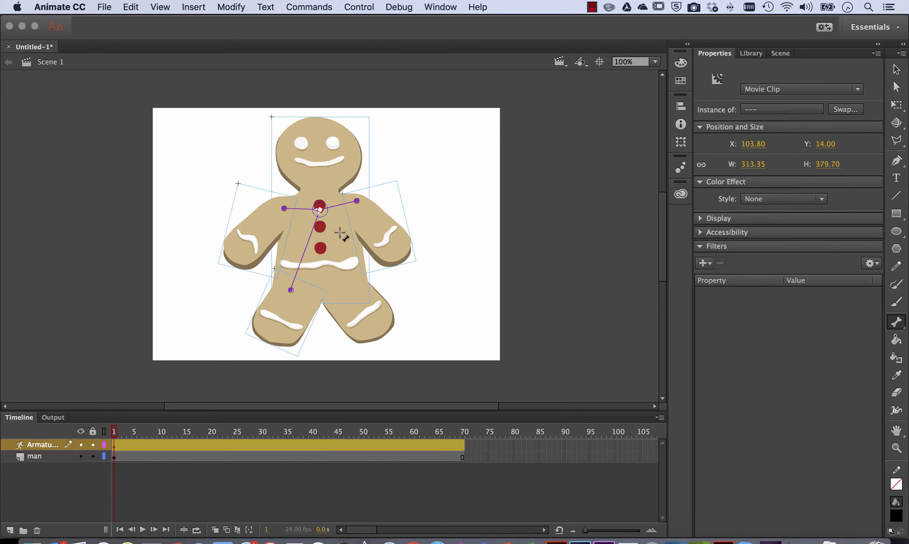
left_click_drag(320, 209, 347, 292)
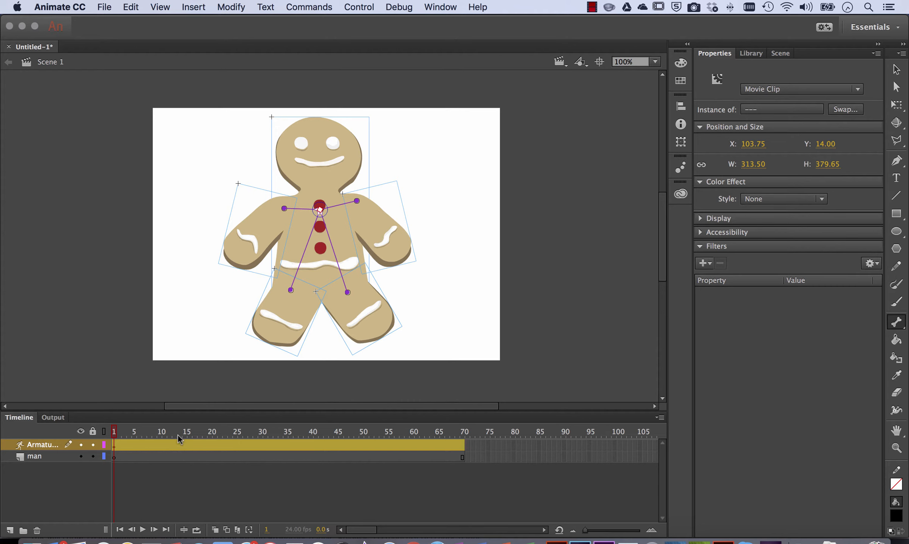
- Try swinging the right arm upward with the Selection tool to test its bone at frame 1
mouse_move(112, 435)
left_mouse_down()
mouse_move(466, 436)
mouse_move(113, 437)
left_mouse_up()
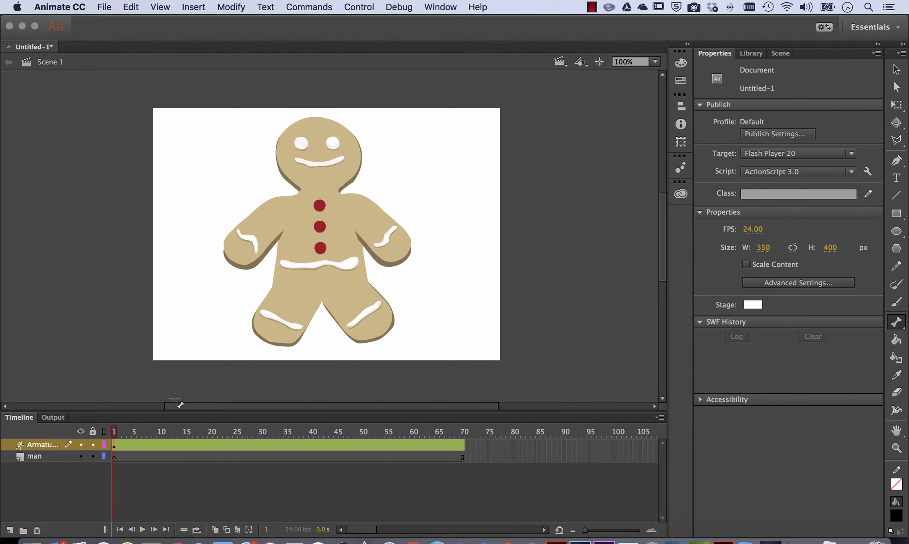
left_click(895, 69)
left_click(323, 158)
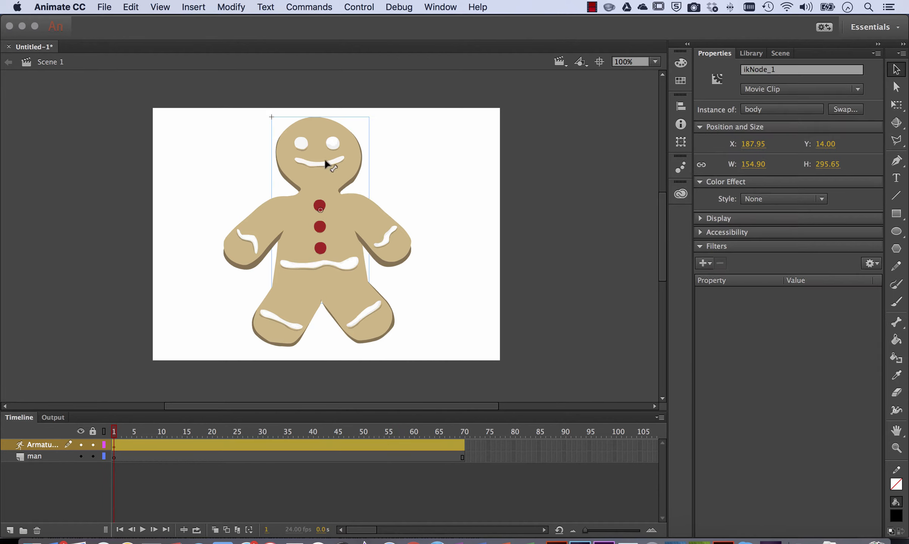
left_click(390, 229)
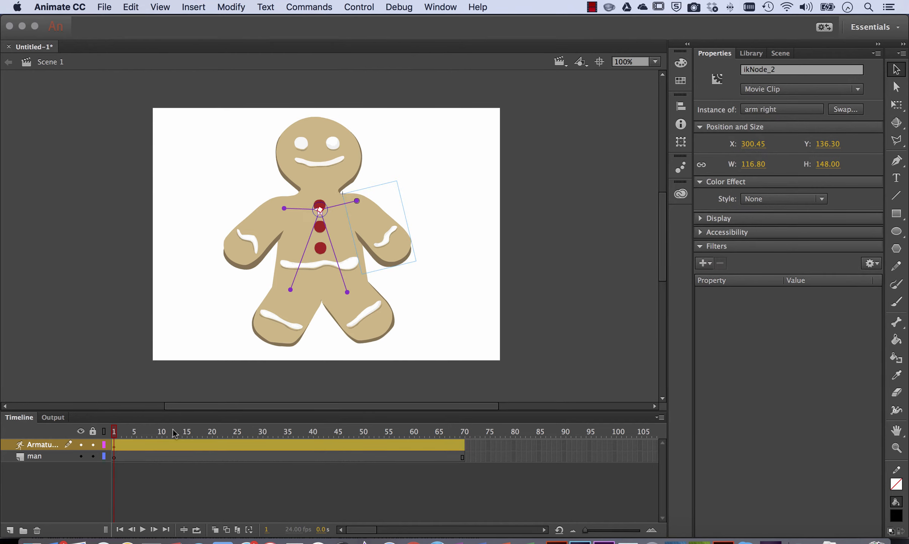
mouse_move(115, 434)
left_mouse_down()
mouse_move(204, 436)
mouse_move(114, 434)
left_mouse_up()
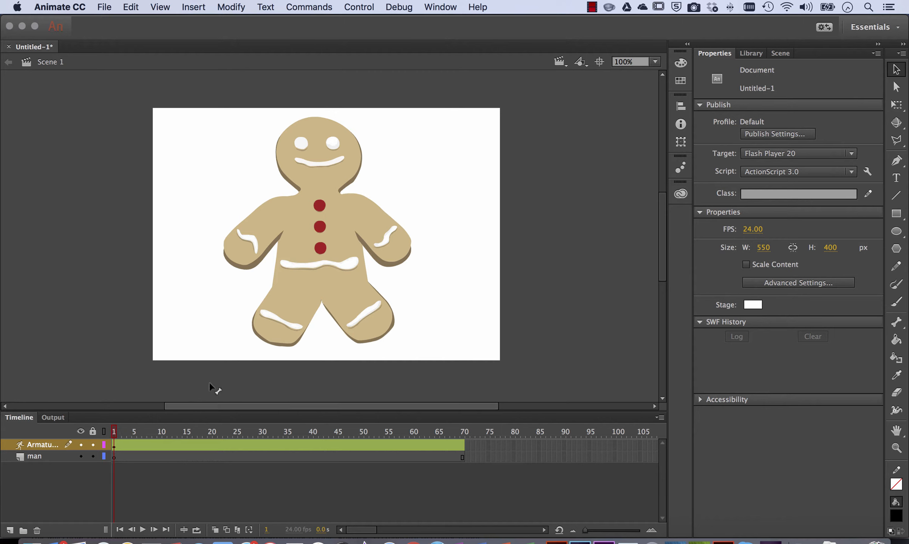
left_click(400, 236)
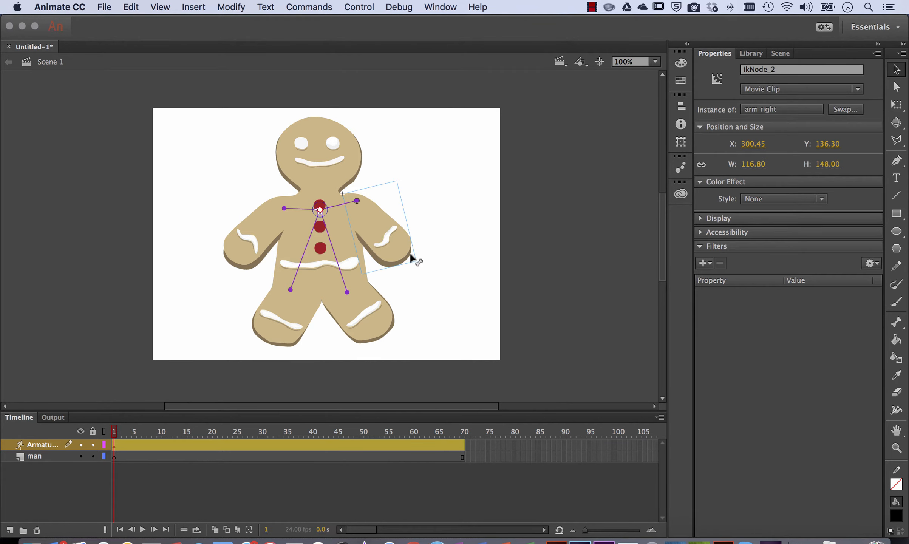
left_click_drag(411, 258, 392, 220)
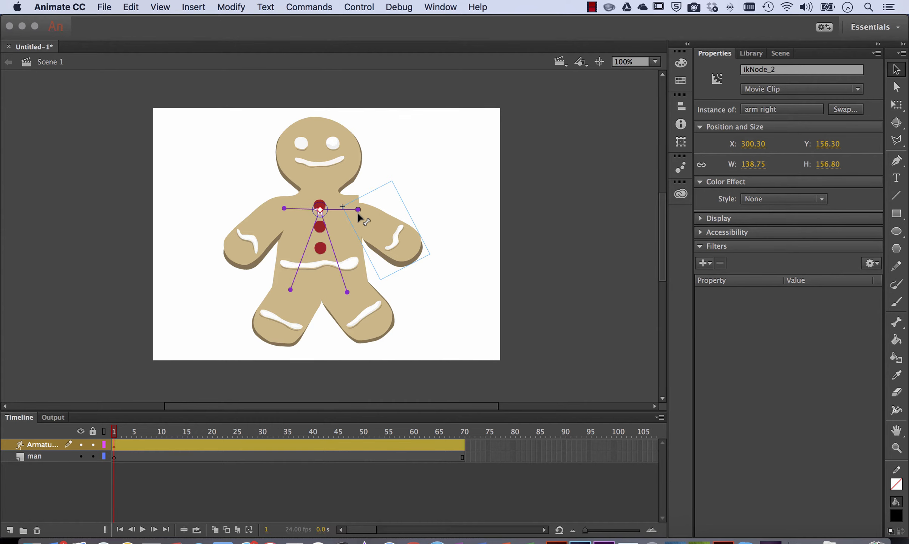
left_click_drag(358, 213, 355, 215)
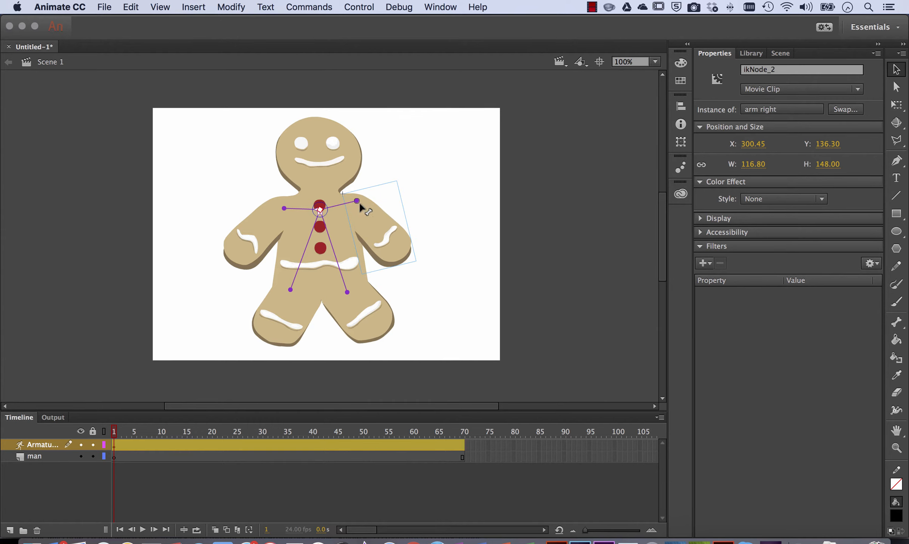
- Disable joint rotation on the bones linking the chest to both arms and both legs
left_click(338, 206)
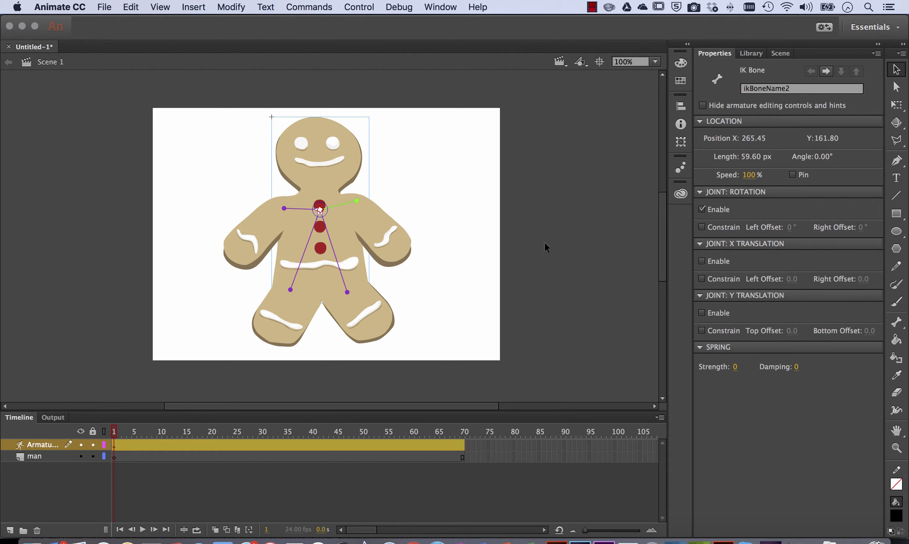
left_click(702, 210)
mouse_move(402, 256)
left_mouse_down()
mouse_move(425, 245)
mouse_move(435, 218)
mouse_move(392, 259)
mouse_move(403, 231)
mouse_move(405, 243)
left_mouse_up()
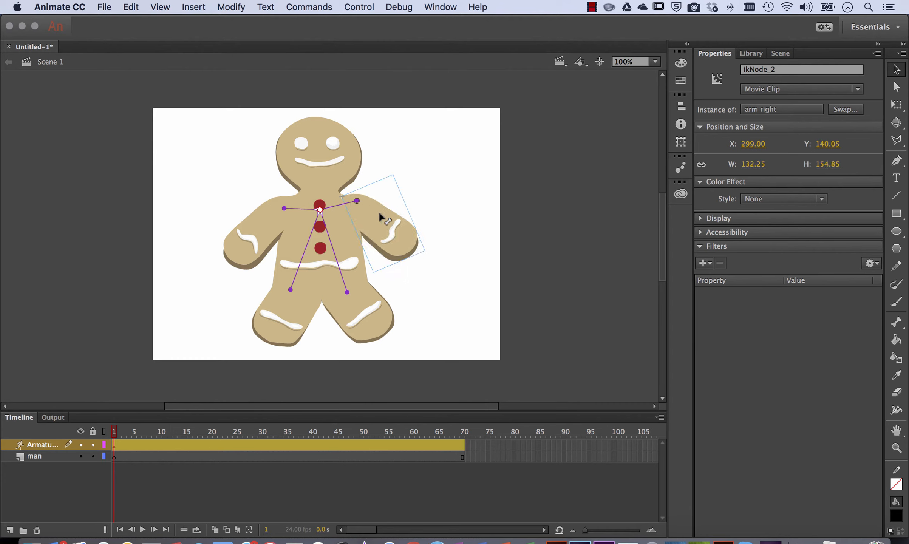
left_click(335, 207)
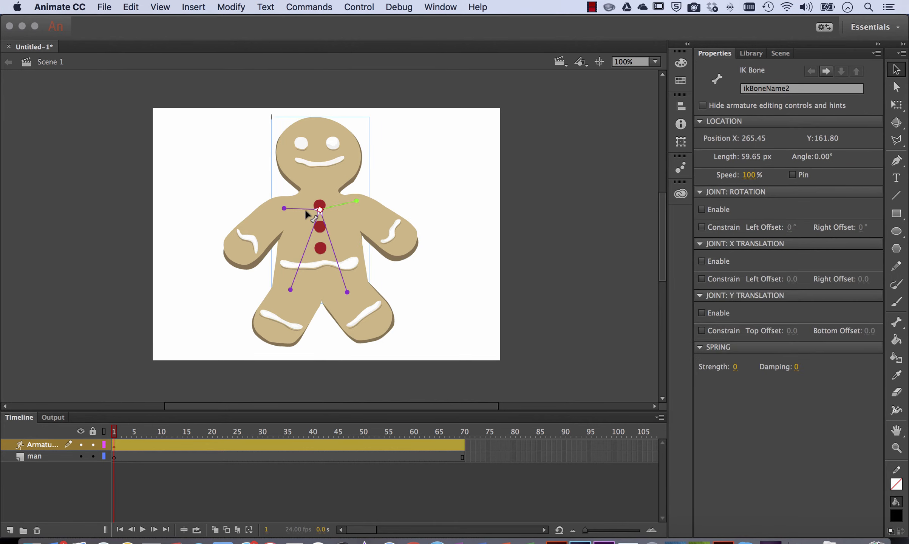
left_click(302, 208)
left_click(311, 259)
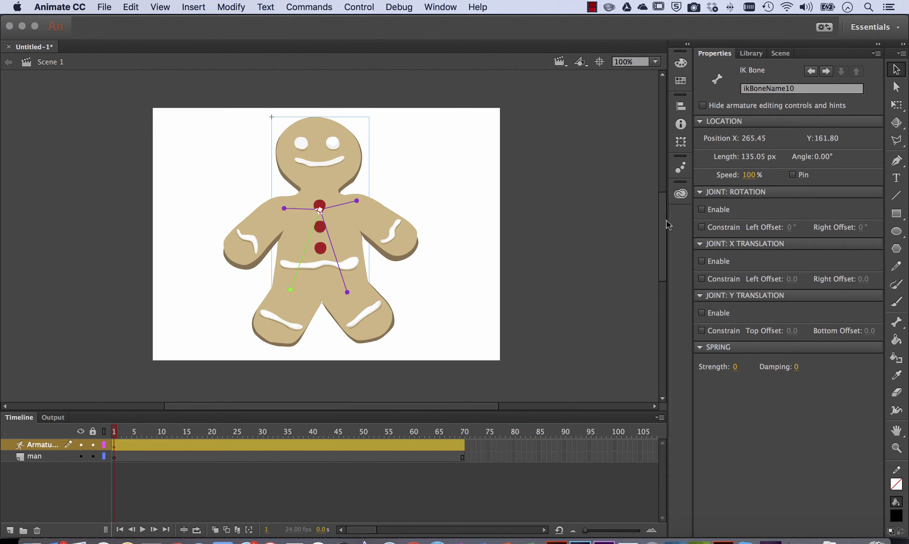
left_click(339, 260)
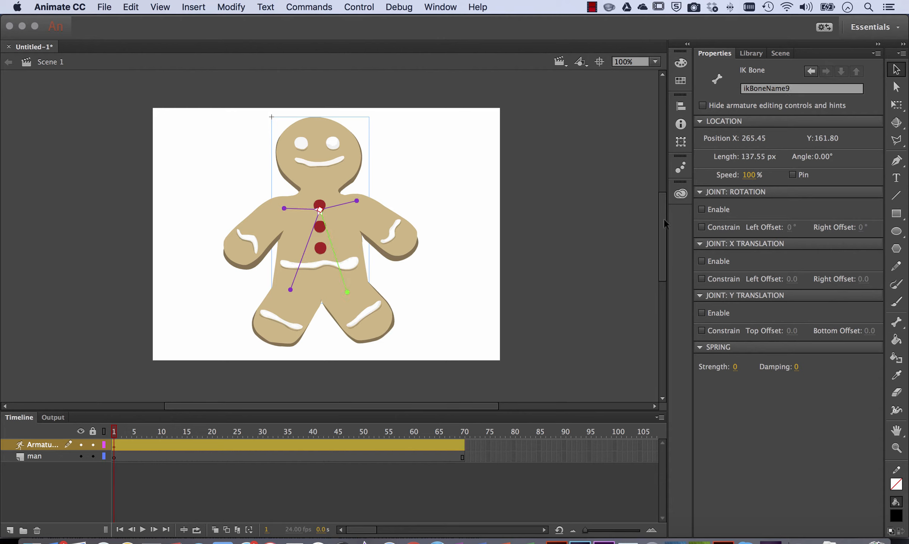
- Swing the right leg and both arms outward and turn the left leg inward until it stands nearly upright
left_click_drag(385, 321, 408, 301)
mouse_move(264, 323)
left_mouse_down()
mouse_move(263, 294)
mouse_move(283, 327)
left_mouse_up()
left_click_drag(259, 238, 231, 183)
left_click_drag(402, 213, 403, 197)
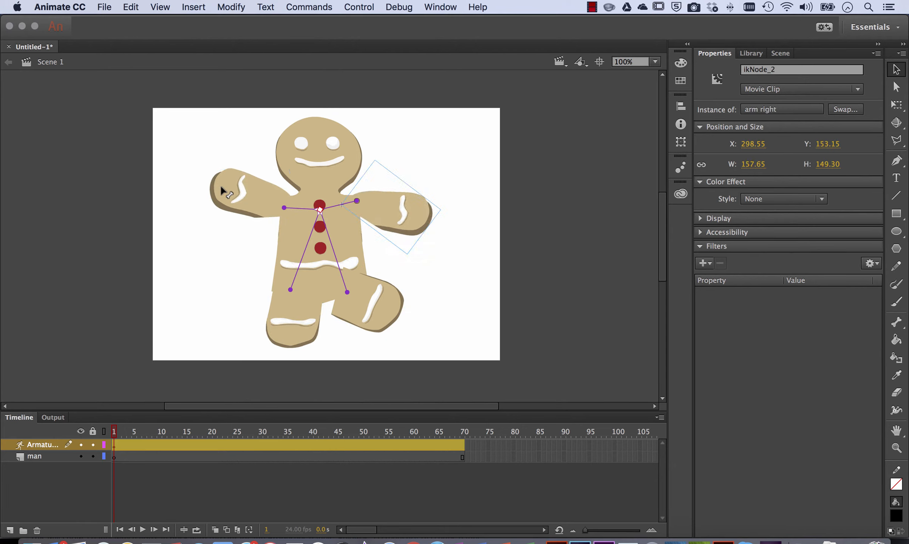
- Lower both arms and bring the right leg back inward to form a relaxed standing pose
left_click_drag(221, 185, 227, 211)
left_click_drag(438, 215, 406, 275)
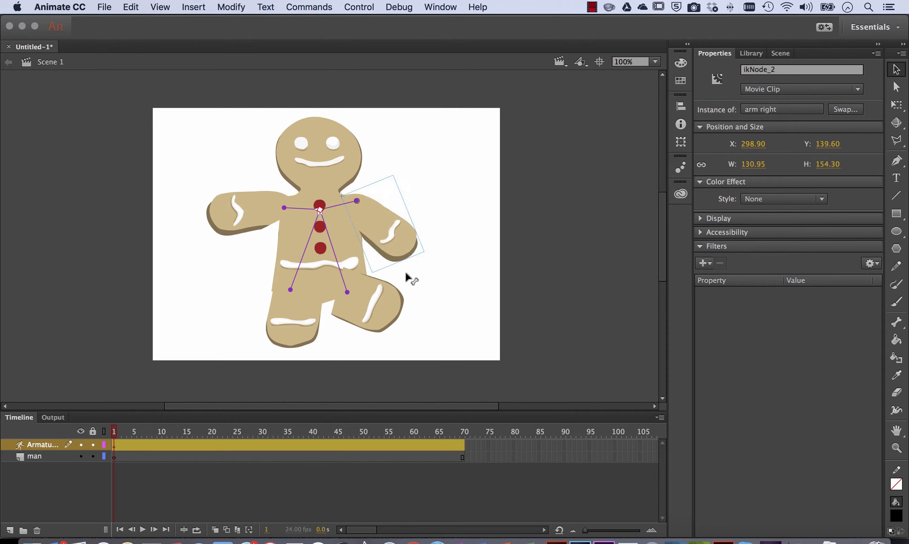
left_click_drag(391, 318, 361, 330)
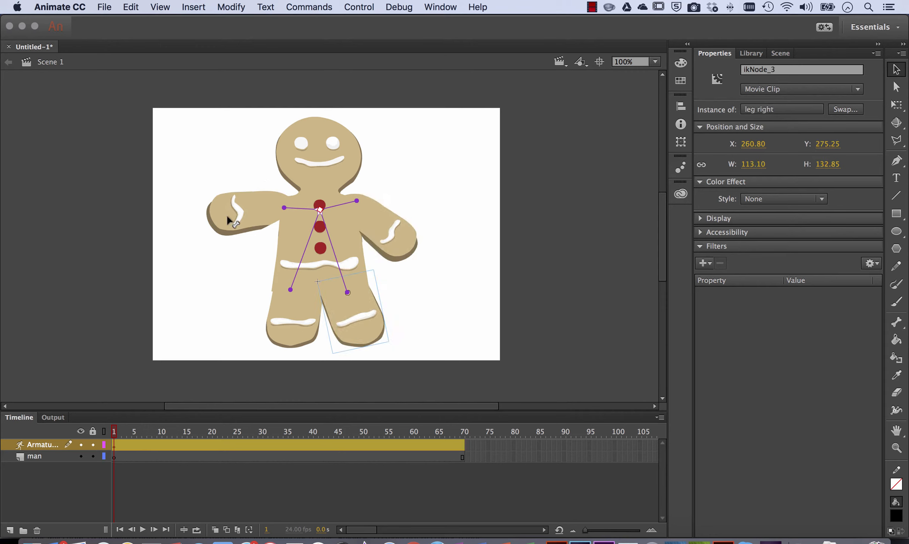
left_click_drag(228, 220, 240, 240)
left_click_drag(407, 241, 399, 269)
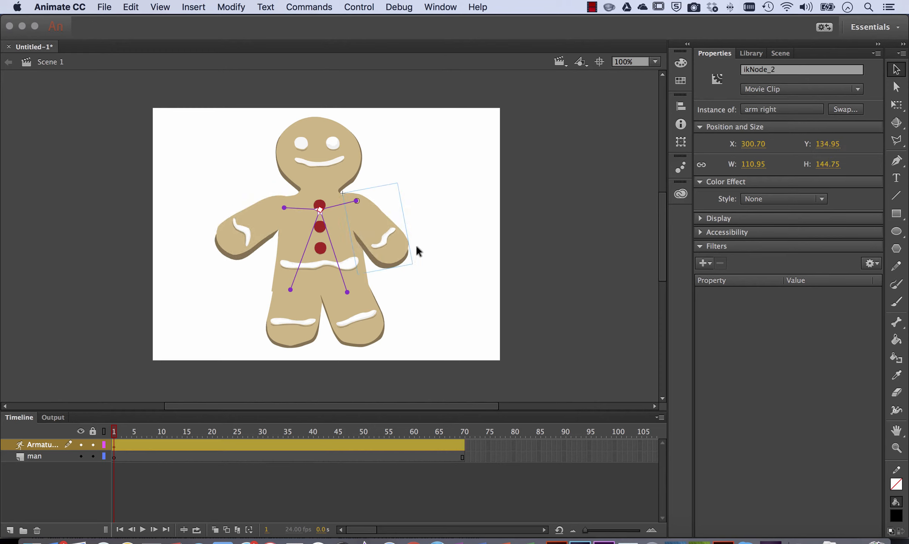
- Swing both arms further down toward the body at frame 1 for the starting pose
left_click(338, 205)
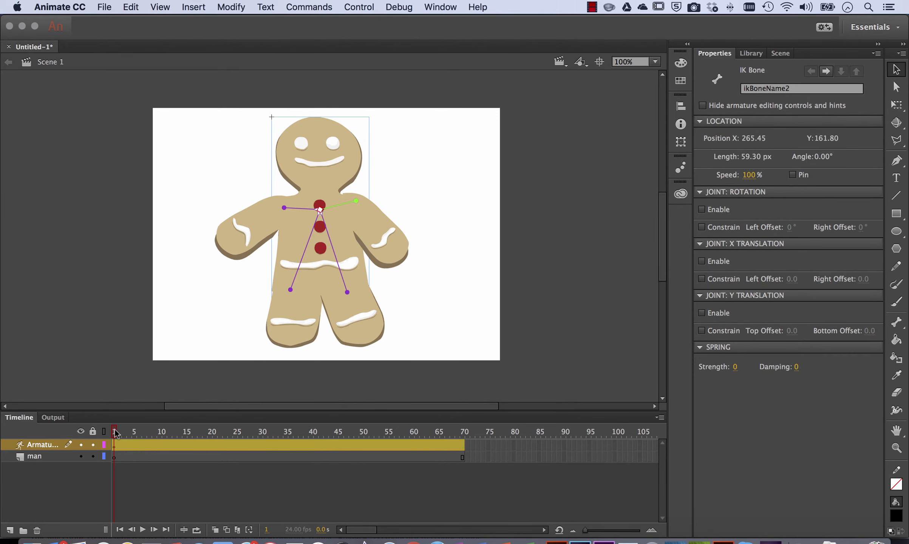
left_click(126, 431)
mouse_move(127, 432)
left_mouse_down()
mouse_move(199, 433)
mouse_move(109, 432)
left_mouse_up()
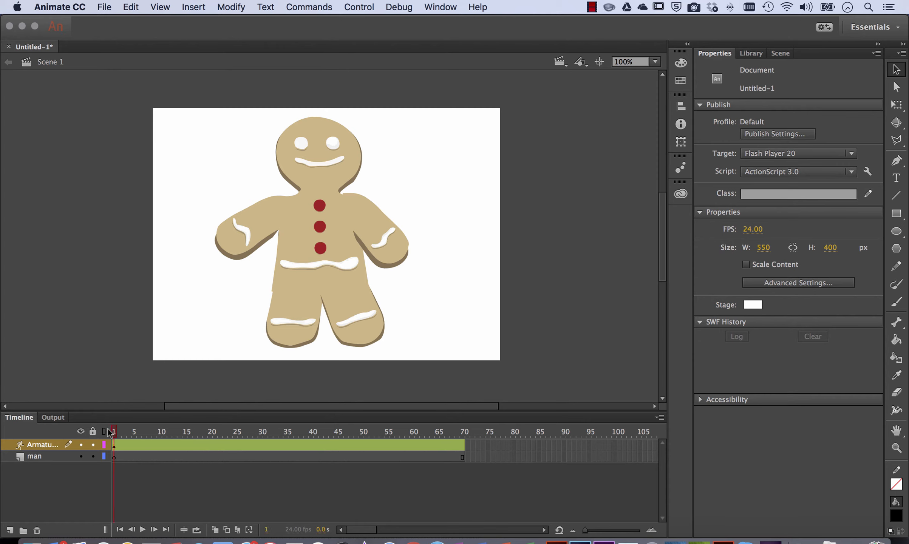
left_click(255, 224)
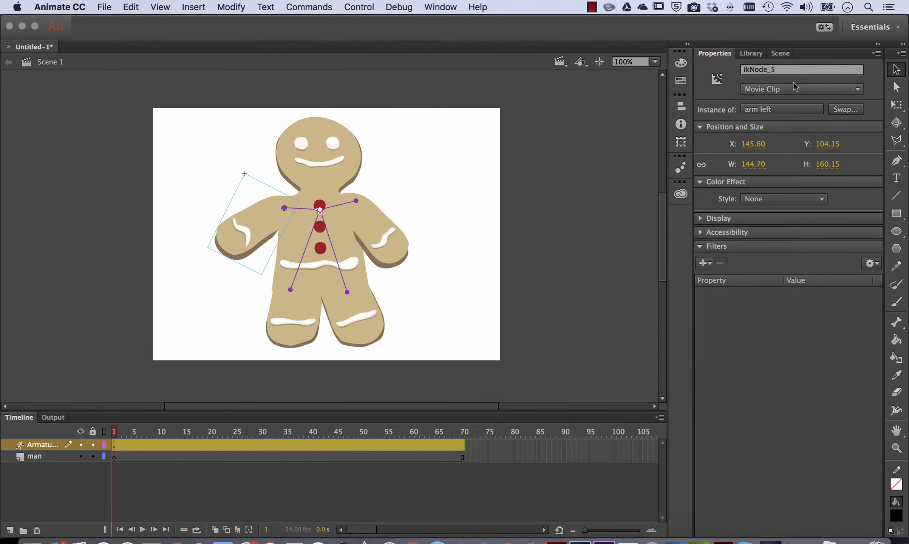
left_click_drag(225, 245, 225, 266)
left_click_drag(393, 269, 396, 279)
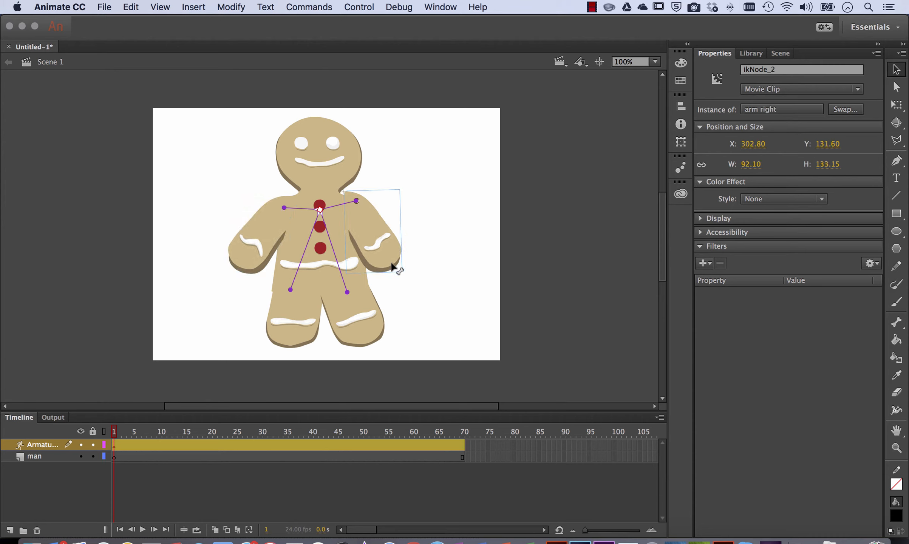
- Nudge the right arm outward and down to X 315.00, Y 136.80 so it blends into the shoulder
key("Down")
key("Down")
key("Down")
key("Down")
key("Down")
key("Down")
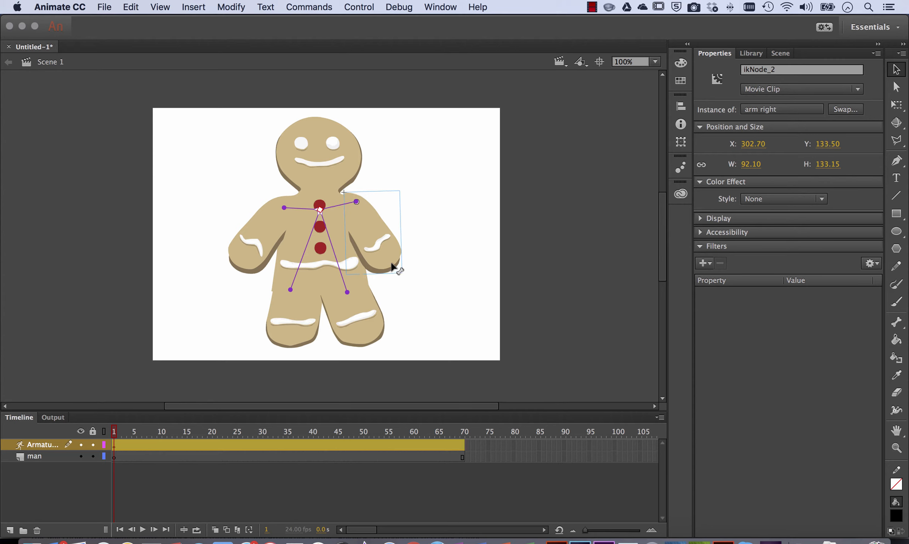
key("shift+Right")
key("shift+Right")
key("shift+Left")
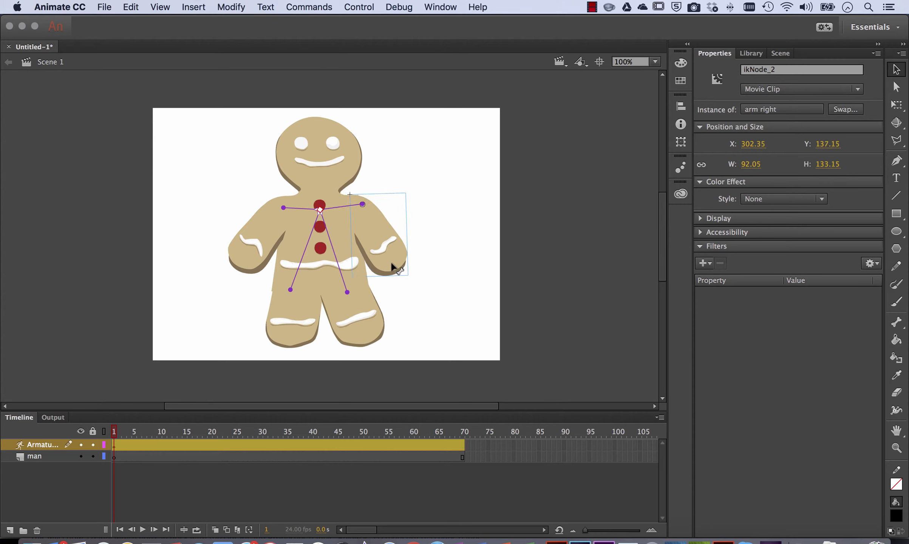
key("Down")
key("Right")
key("Right")
key("Right")
key("Up")
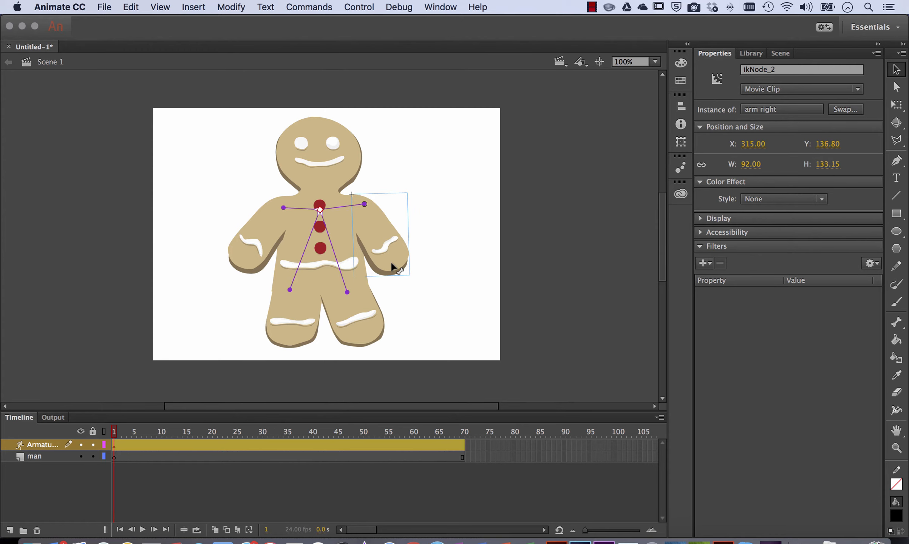
left_click(441, 264)
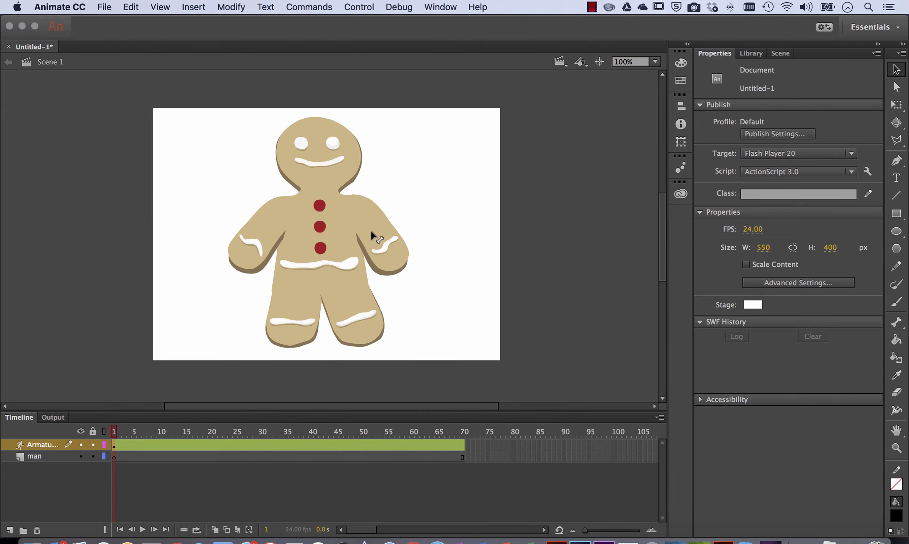
- Nudge the right leg down and slightly outward to X 262.75, Y 285.15
left_click(372, 233)
left_click(362, 335)
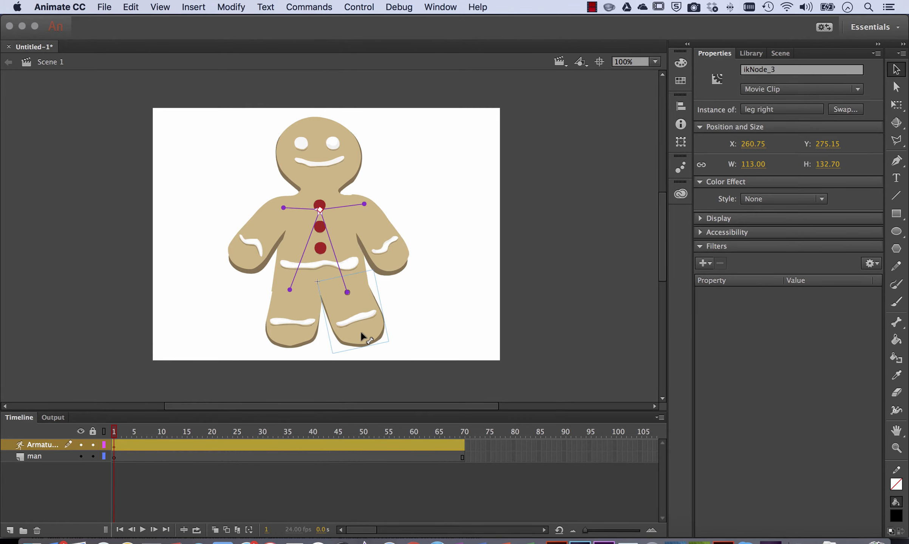
key("shift+Down")
key("Right")
key("Right")
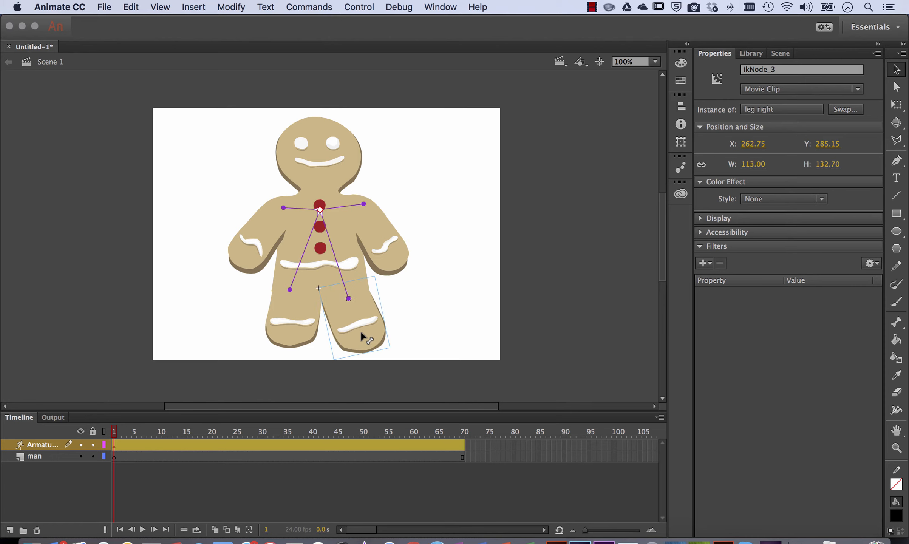
- Nudge the left leg down and slightly outward to X 177.40, Y 276.30, and deselect it
left_click(293, 319)
key("shift+Down")
key("Left")
key("Left")
key("Left")
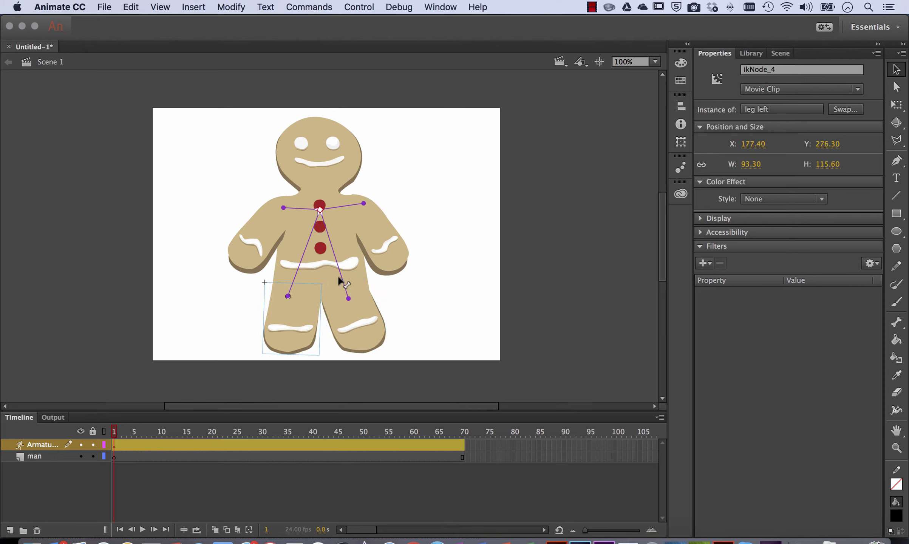
left_click(242, 317)
- Pose the figure at frame 10 with the left leg and right arm swung outward and the right leg and left arm inward
left_click_drag(115, 431, 161, 434)
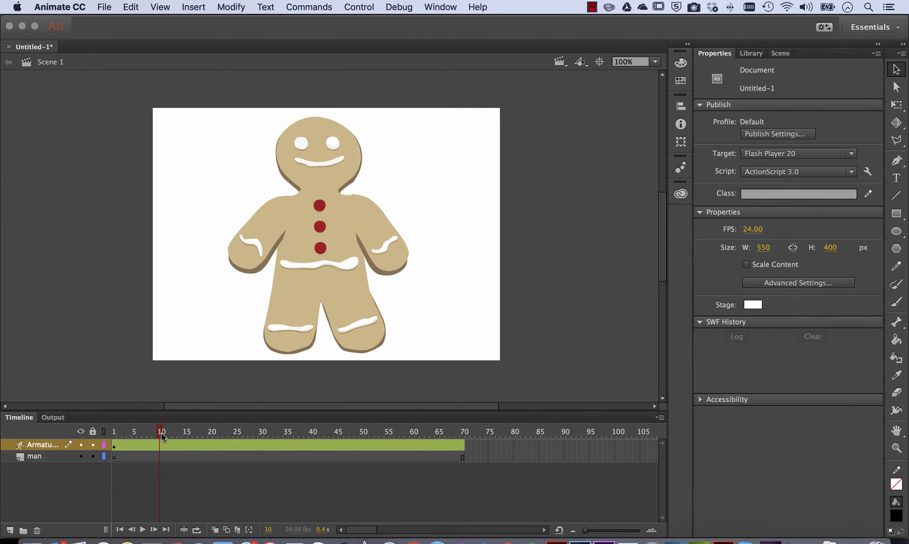
left_click_drag(309, 324, 269, 346)
left_click_drag(364, 328, 335, 346)
left_click_drag(252, 249, 290, 258)
left_click_drag(382, 251, 410, 243)
- Nudge the left leg up to X 186.20, Y 257.55 at frame 10 so it joins the body
left_click(290, 330)
key("Up")
key("Up")
key("Up")
key("Up")
key("Up")
key("Up")
key("Up")
key("Up")
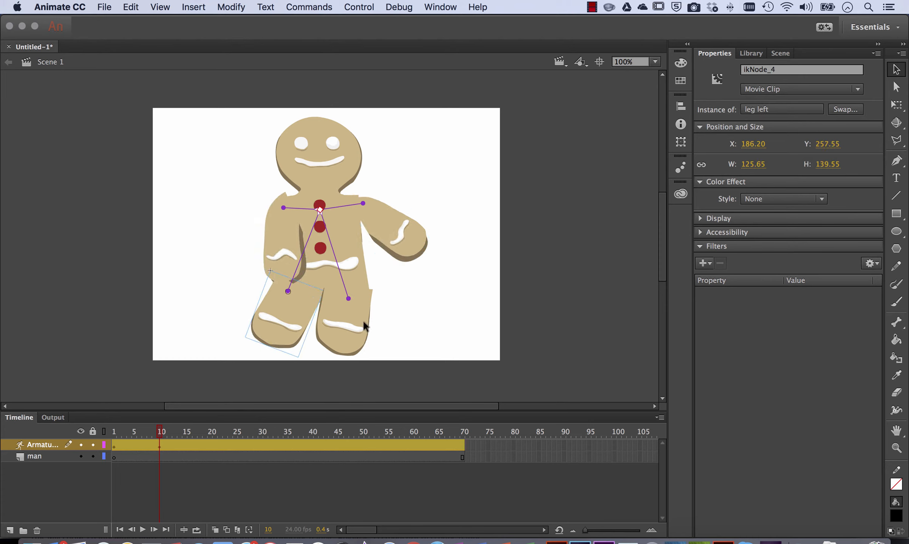
- Nudge the right arm inward and up to X 304.35, Y 143.60 at frame 10 so it meets the shoulder
left_click(394, 234)
key("Left")
key("Left")
key("Left")
key("Left")
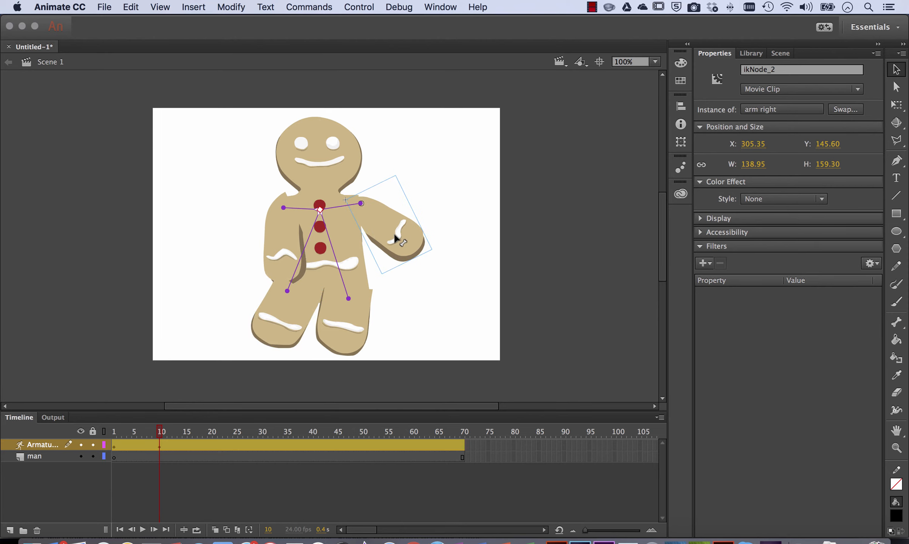
key("Left")
key("Up")
key("Up")
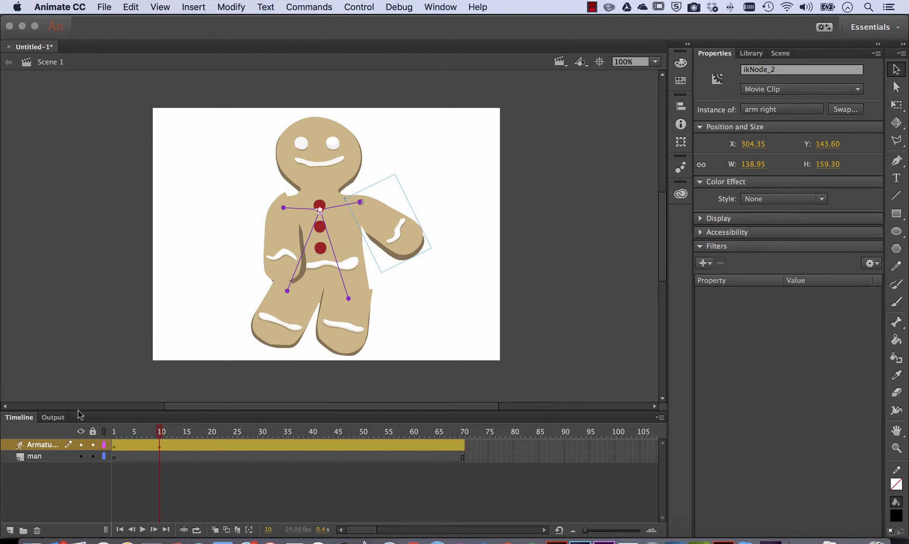
- Reverse the arm pose at frame 20, swinging the left arm outward and the right arm down across the body
left_click_drag(162, 432, 210, 433)
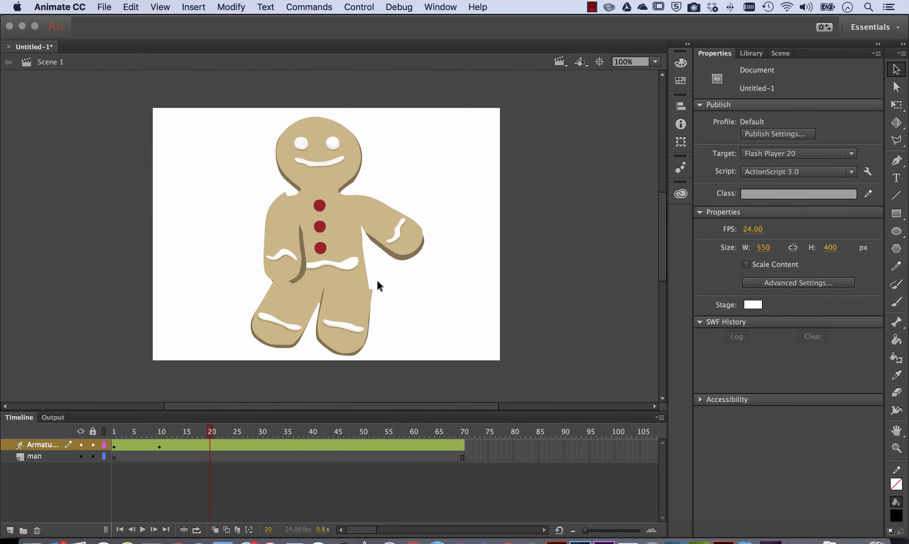
left_click(313, 252)
left_click_drag(286, 262, 236, 228)
left_click_drag(407, 238, 351, 264)
- Nudge the right arm down and outward to X 324.20, Y 137.30 at frame 20
key("shift+Down")
key("shift+Down")
key("shift+Up")
key("Right")
key("Right")
key("Right")
key("Down")
key("Down")
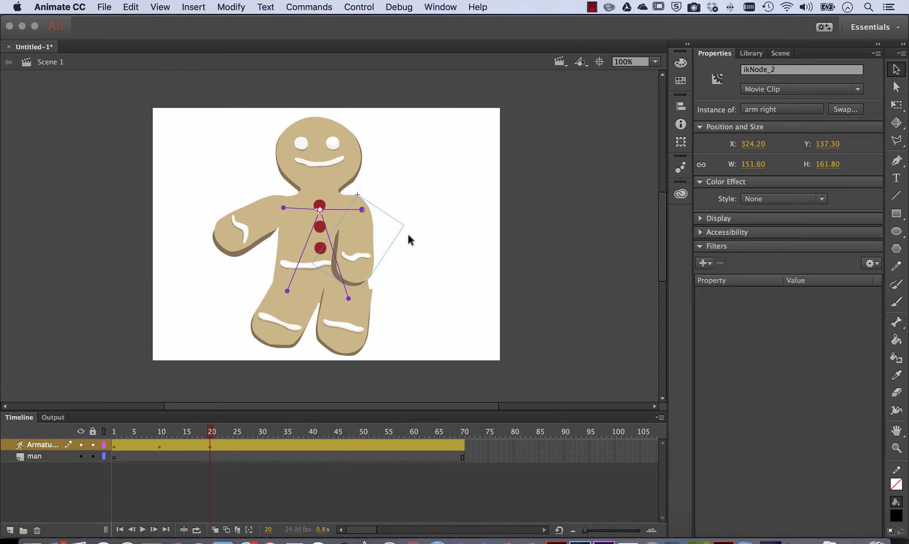
- Reverse the leg pose at frame 20, swinging the left leg inward and the right leg outward
left_click(264, 210)
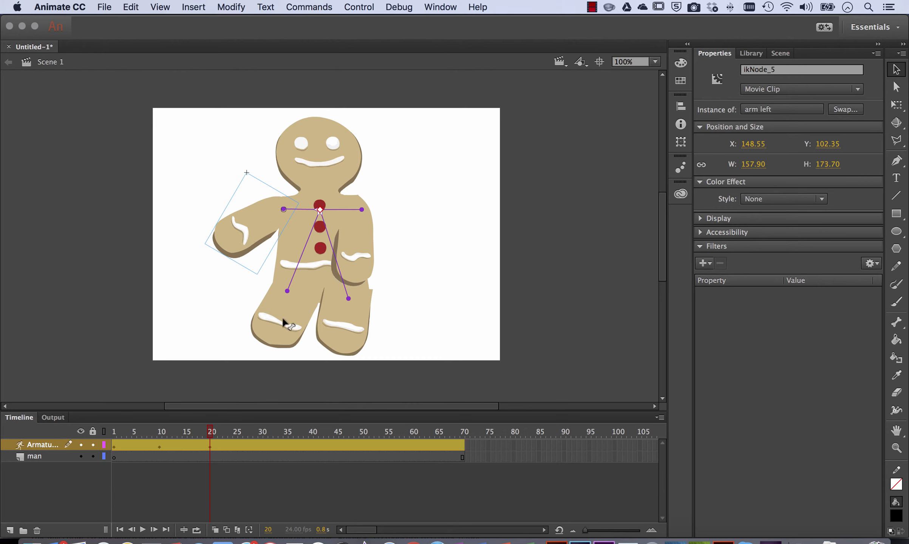
left_click(299, 320)
left_click_drag(285, 338, 372, 340)
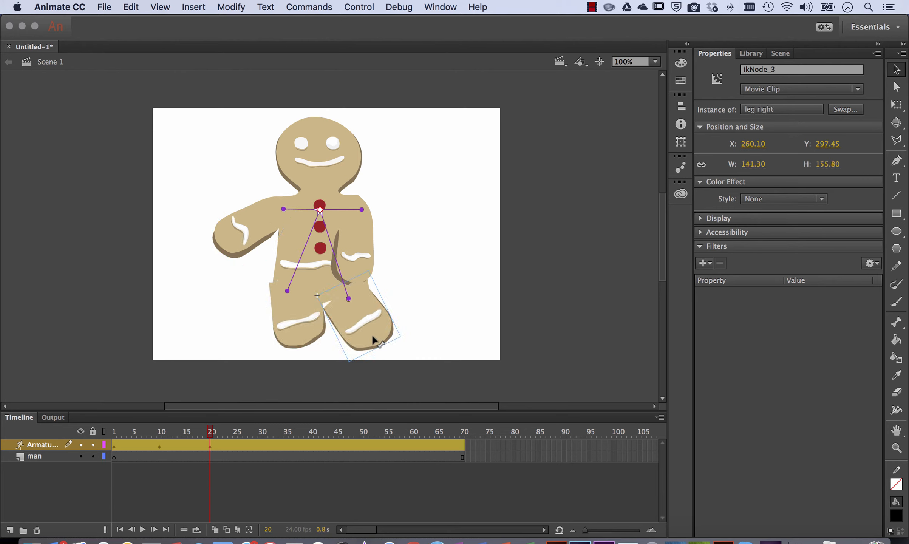
- Nudge the right leg up to Y 288.55 and swing the left leg straight down at frame 20
key("shift+Up")
key("Down")
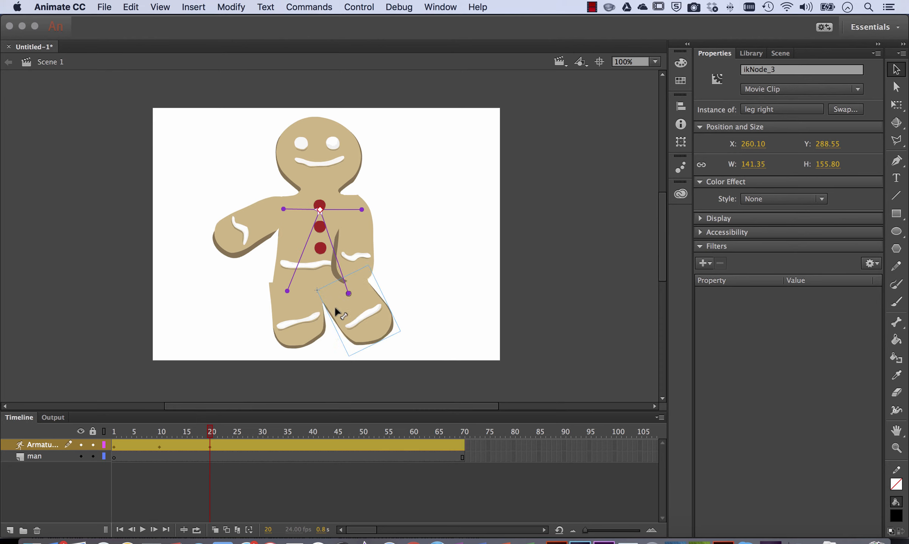
left_click(312, 335)
left_click_drag(310, 337, 302, 341)
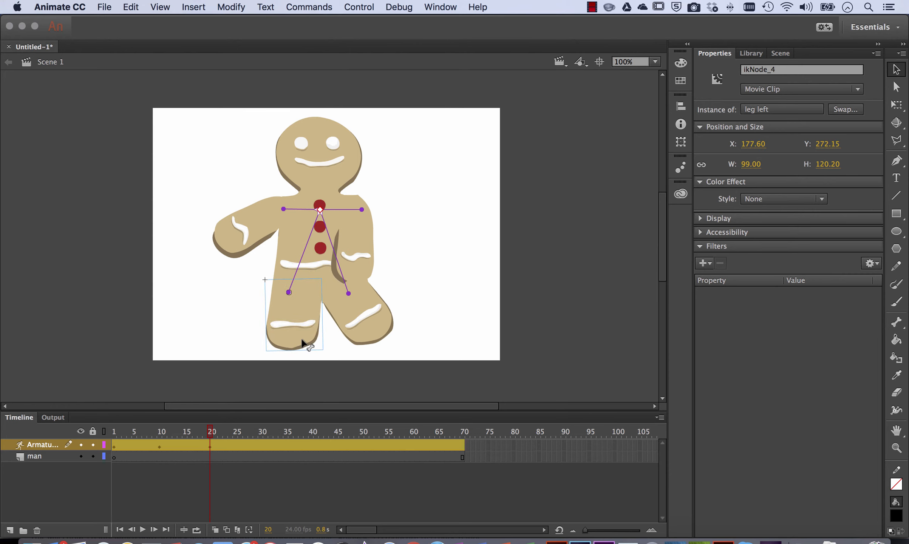
- Swing the left leg and the right arm outward at frame 31
left_click_drag(211, 431, 266, 432)
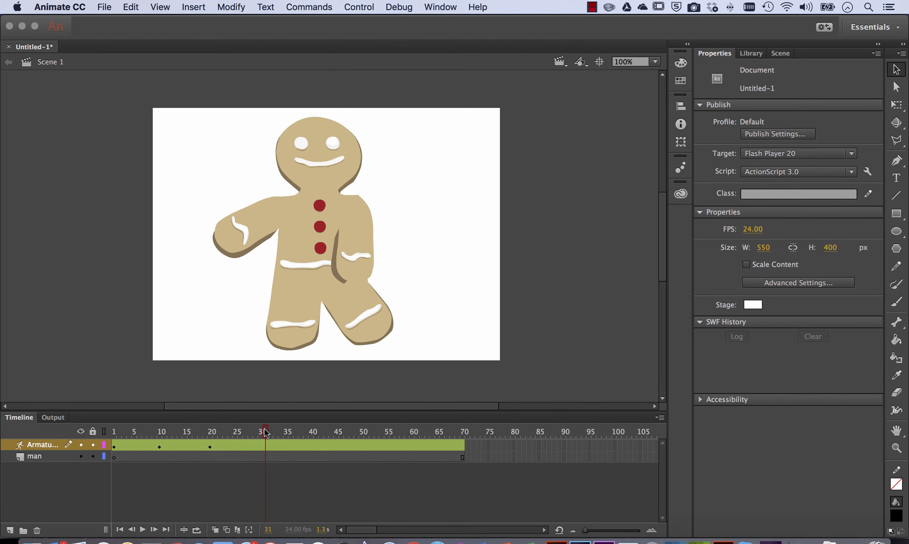
left_click_drag(304, 330, 278, 336)
left_click_drag(368, 253, 405, 246)
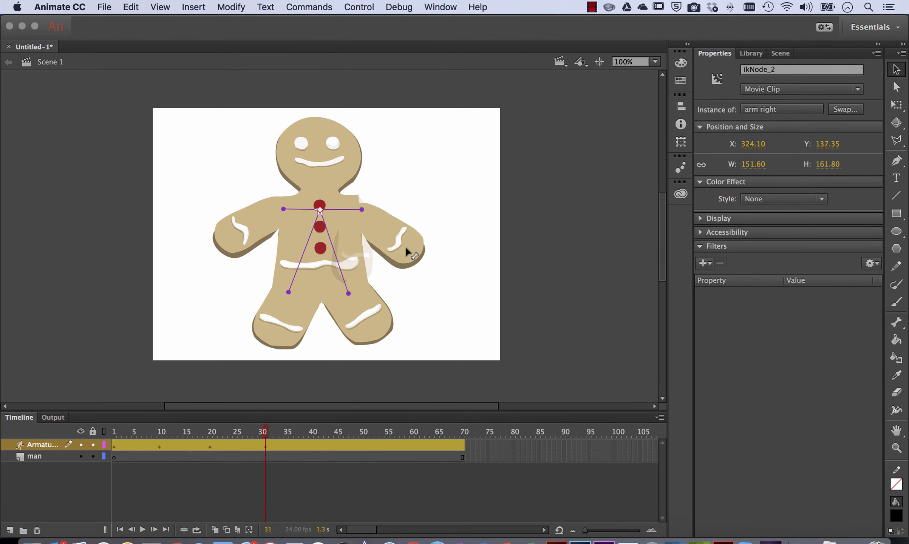
- Nudge the right arm inward and up to X 298.85, Y 143.25 at frame 31 so it meets the shoulder
key("shift+Up")
key("Left")
key("Left")
key("Left")
key("Left")
key("Left")
key("Left")
key("Left")
key("Left")
key("Up")
key("Up")
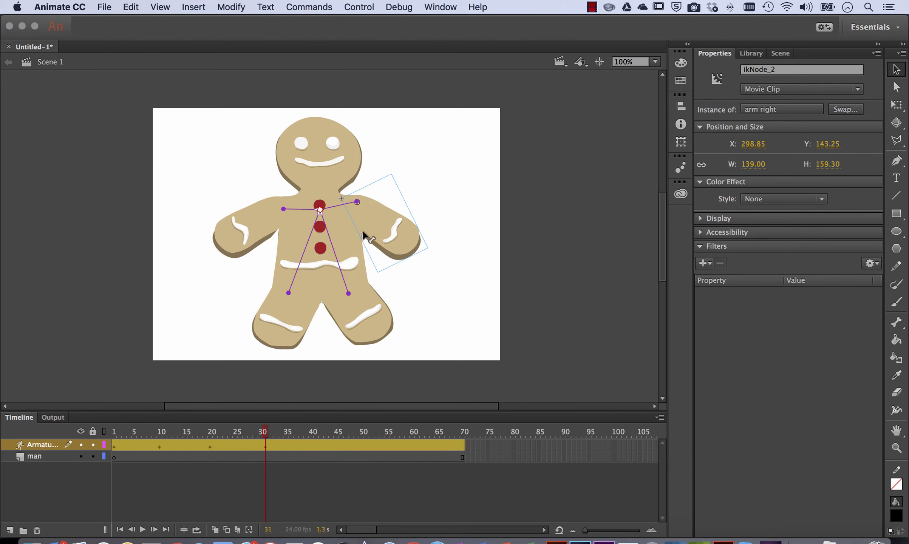
- Raise the left arm at frame 31 and nudge it toward the body to X 180.00, Y 91.75
left_click(261, 233)
left_click_drag(276, 223, 237, 215)
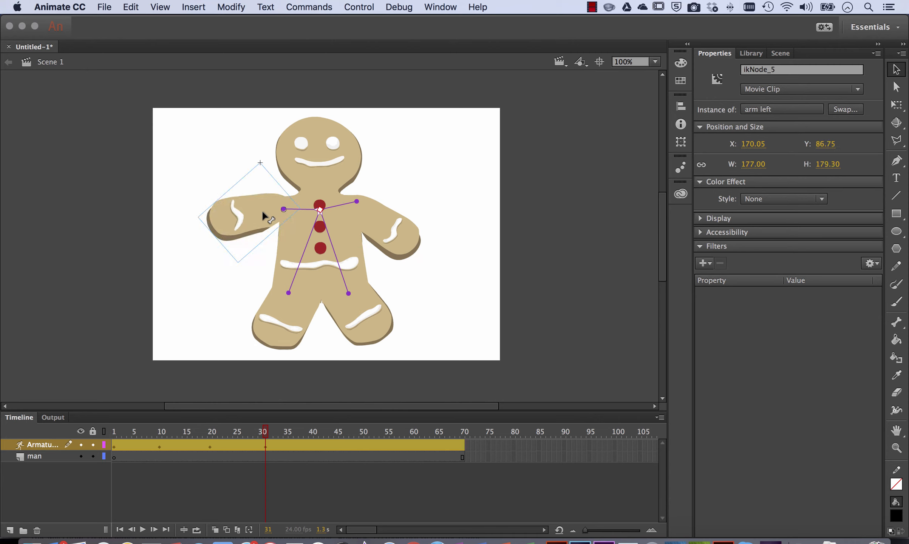
key("shift+Down")
key("shift+Right")
key("Up")
key("Up")
key("Up")
key("Up")
key("Up")
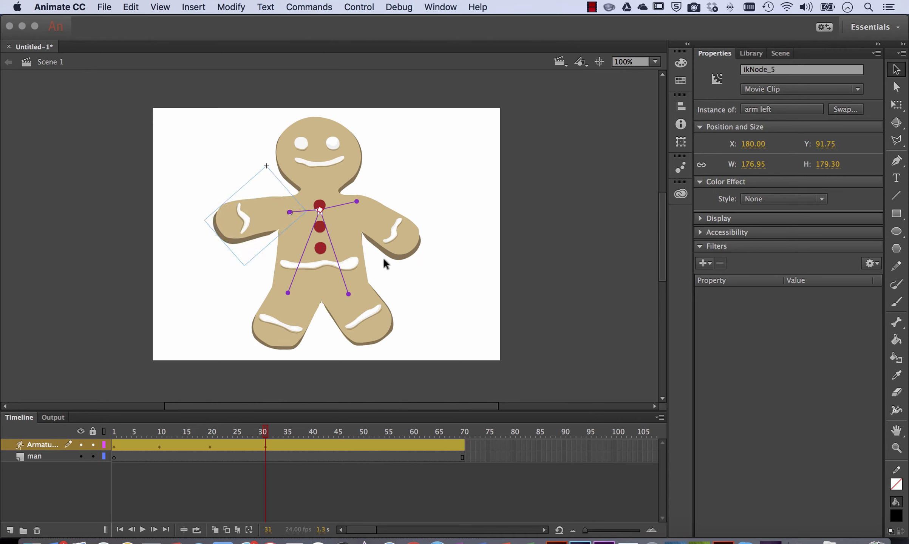
- Lower both arms at frame 42 and reposition the right arm at X 313.25, Y 135.90
left_click_drag(267, 434, 320, 434)
left_click_drag(398, 233, 388, 284)
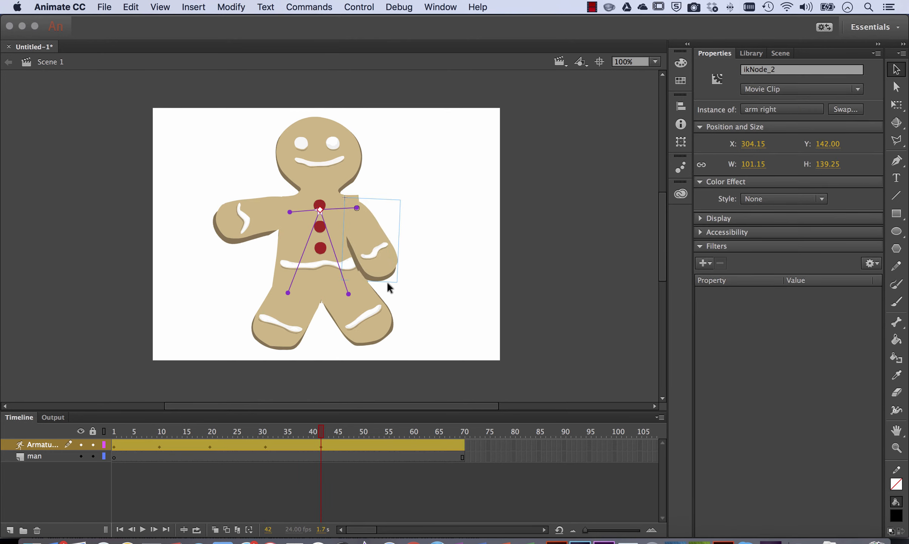
left_click_drag(245, 225, 253, 264)
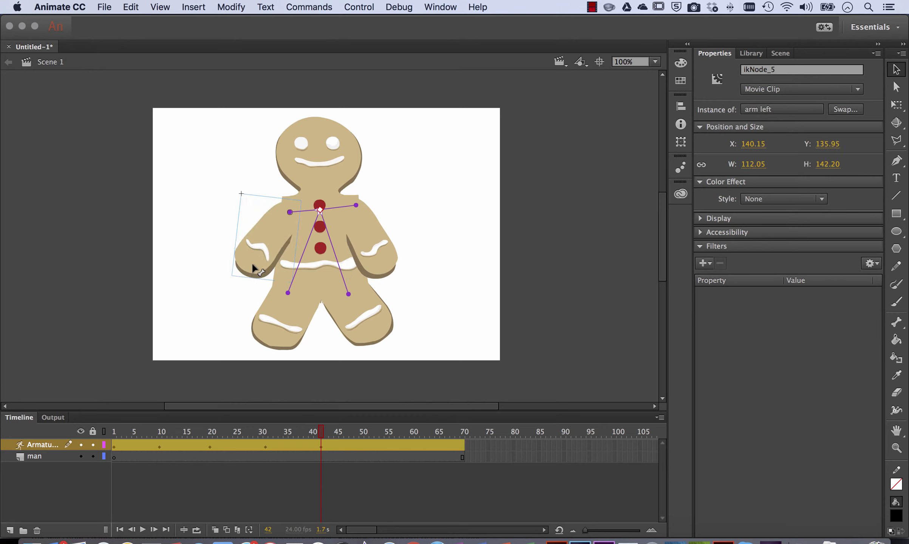
left_click(378, 250)
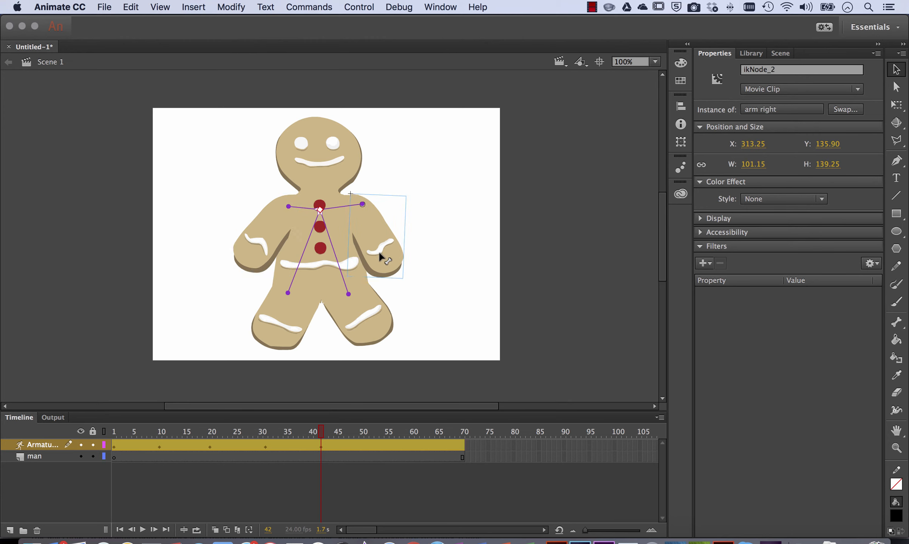
- Straighten both legs at frame 42 and nudge them downward so they line up beneath the body
left_click_drag(362, 319, 368, 346)
key("shift+Down")
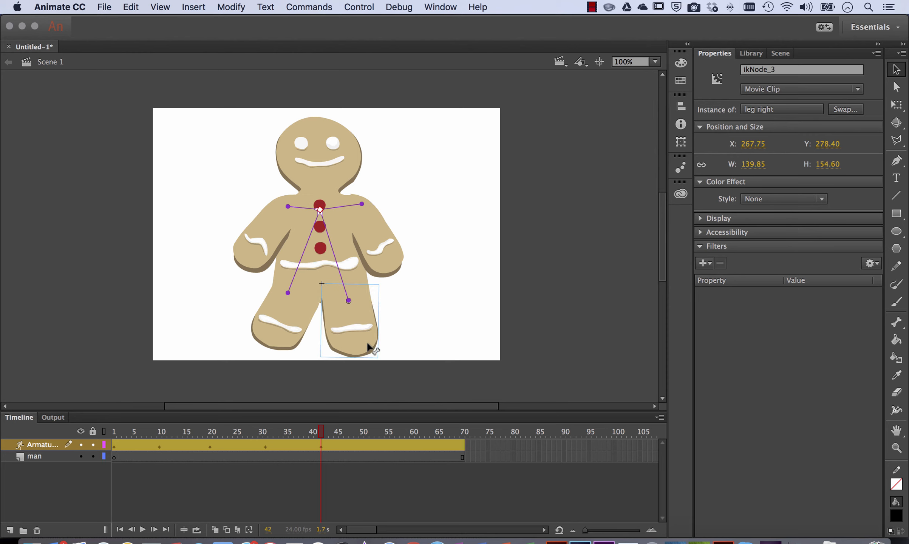
left_click_drag(302, 311, 277, 342)
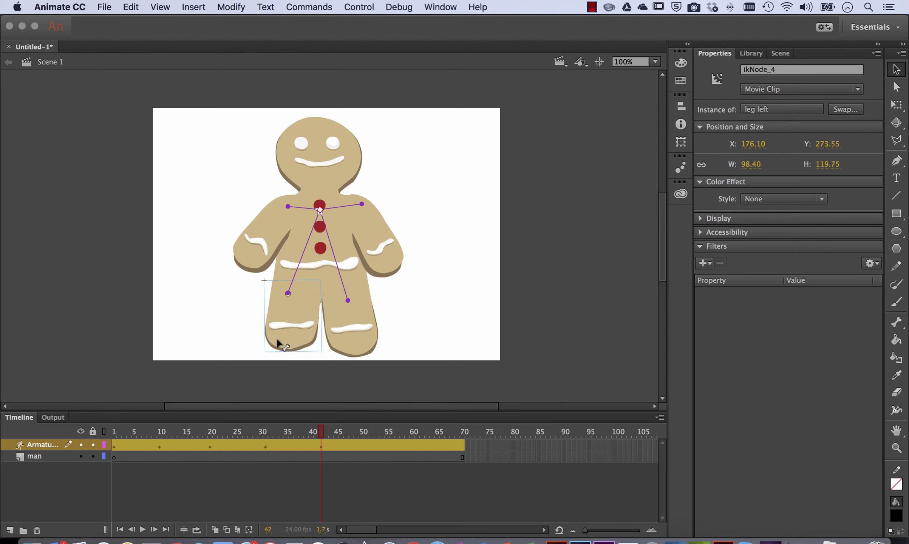
key("Right")
key("Right")
key("Down")
key("Down")
key("Down")
key("Down")
key("Down")
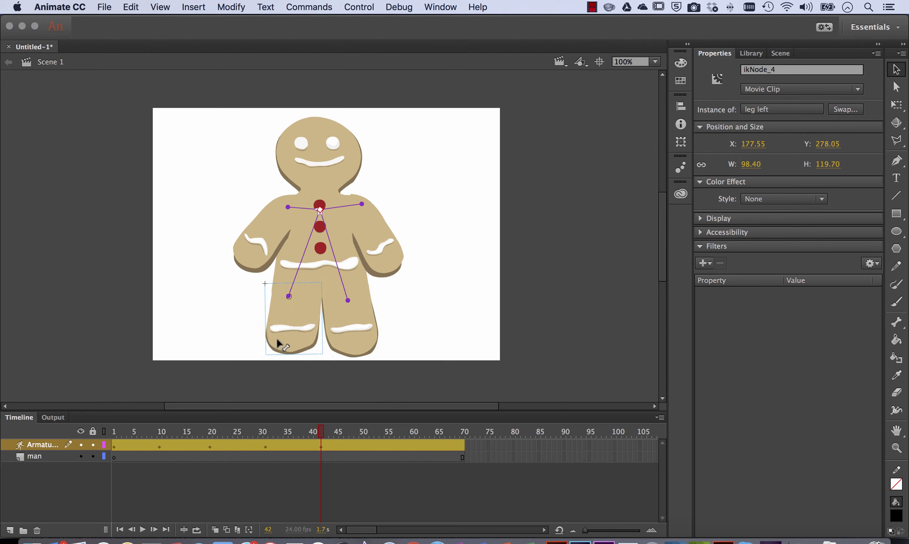
key("Left")
- Pose a jump at frame 53 by spreading both legs outward and raising both arms above the shoulders
left_click_drag(331, 435, 376, 438)
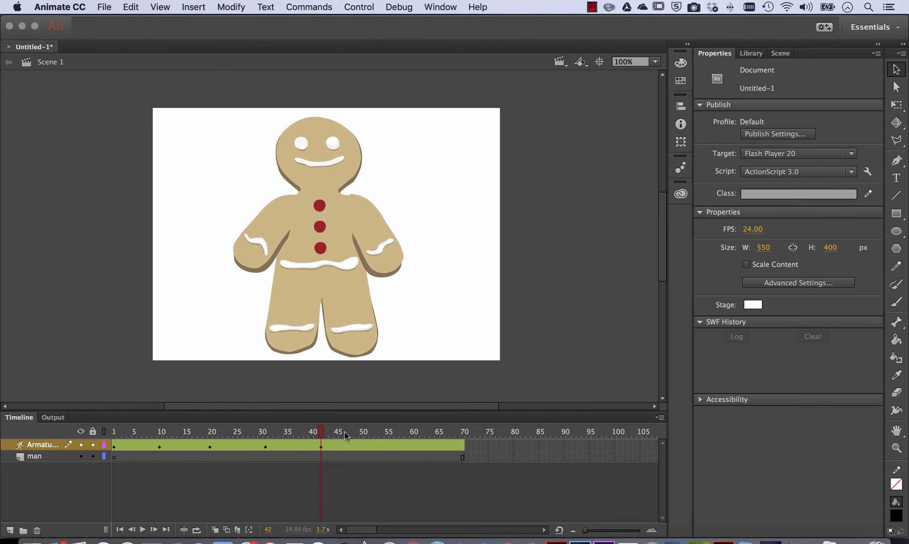
left_click_drag(300, 344, 224, 327)
left_click_drag(350, 340, 406, 319)
left_click_drag(385, 237, 416, 179)
left_click_drag(244, 253, 234, 164)
- Select the whole gingerbread man at frame 58 and move him up to Y -6.00
left_click_drag(376, 434, 402, 432)
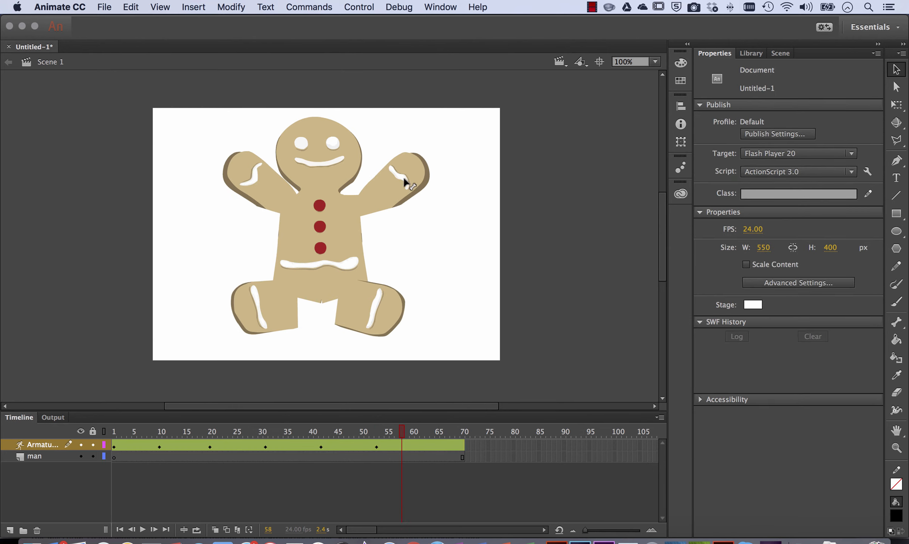
left_click(343, 218)
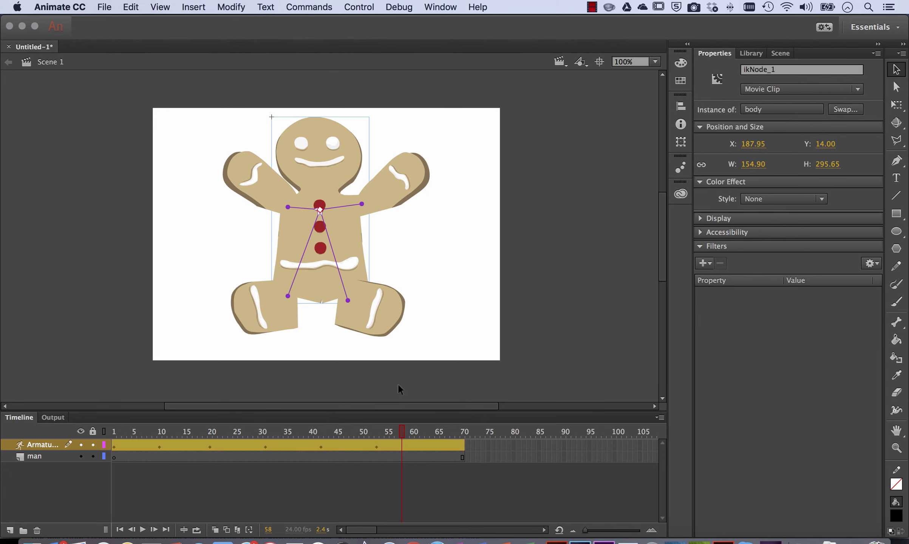
left_click_drag(225, 107, 500, 391)
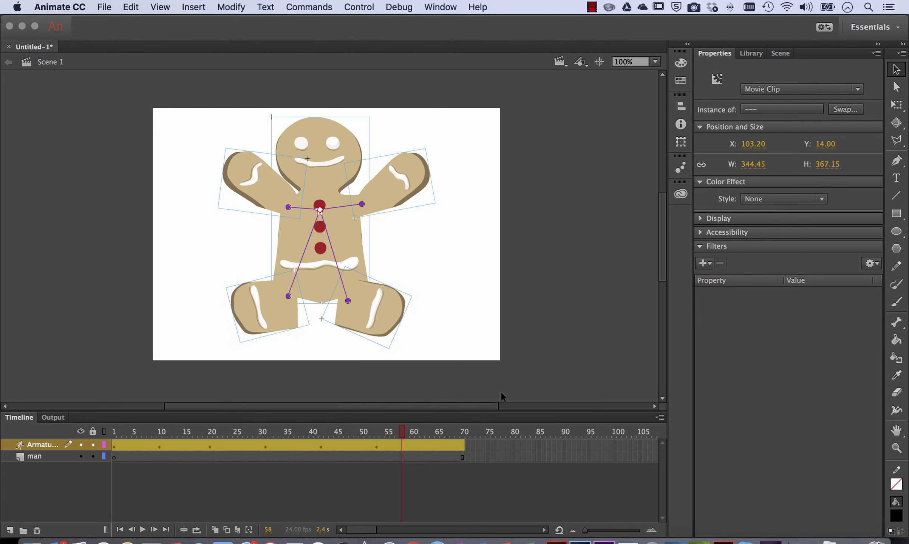
key("shift+Up")
key("shift+Up")
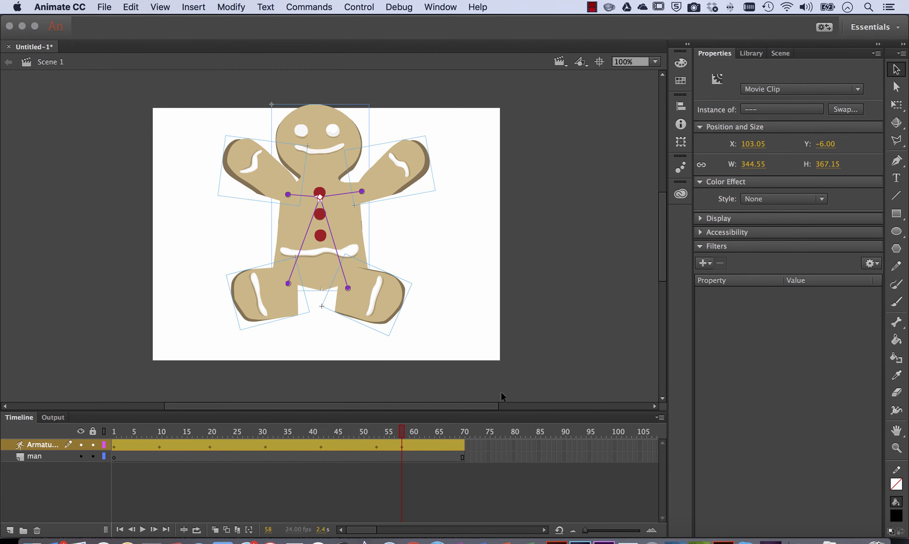
- Lower both arms to the sides and bring both legs straight down at frame 65
left_click_drag(404, 428, 421, 436)
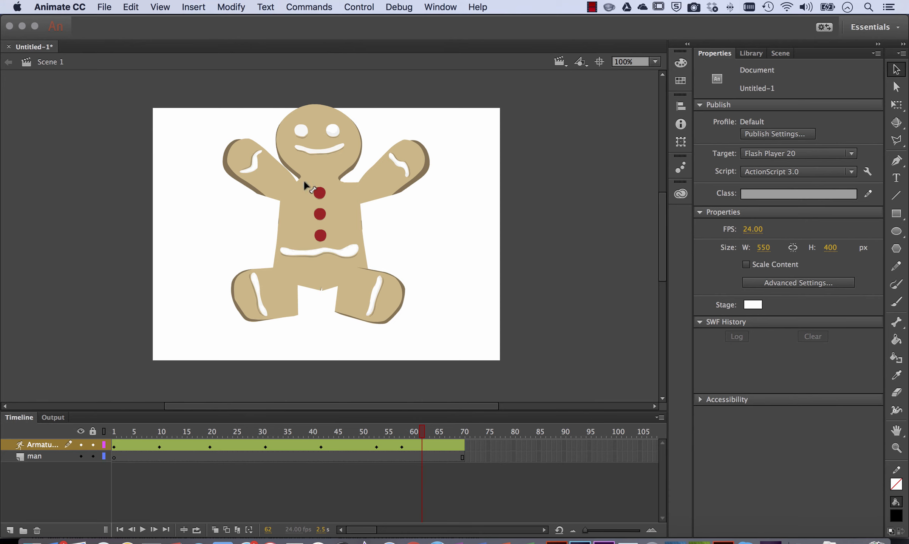
left_click_drag(422, 436, 437, 435)
left_click(269, 172)
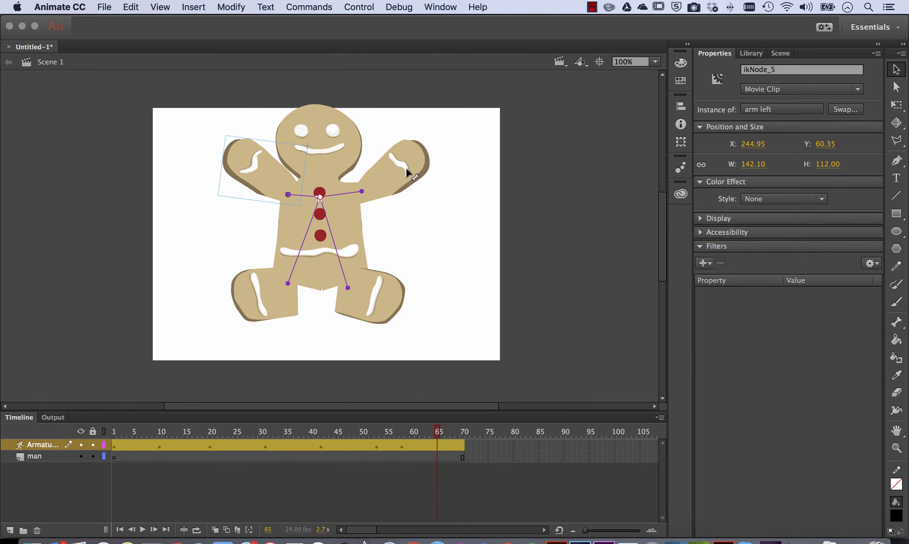
left_click_drag(232, 179, 298, 286)
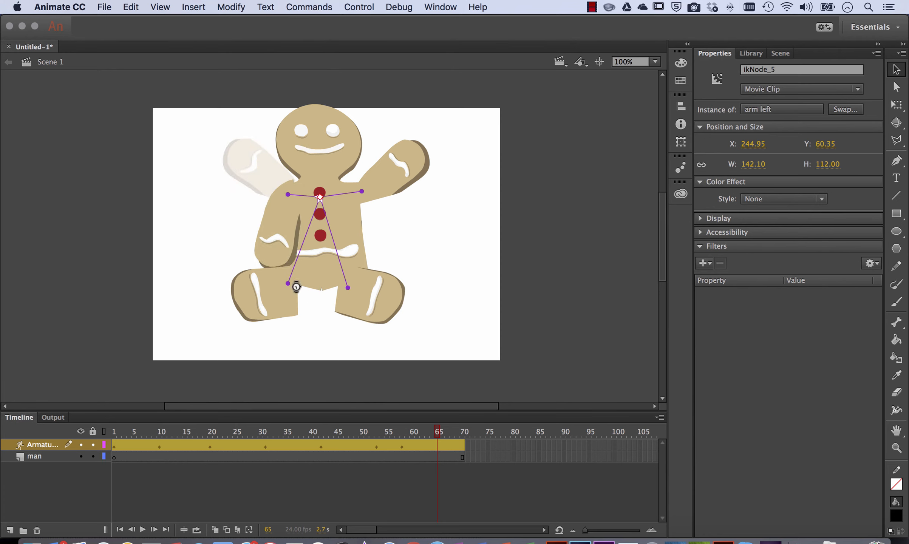
left_click(410, 161)
left_click_drag(411, 161, 375, 263)
left_click_drag(403, 309, 349, 337)
left_click_drag(246, 300, 283, 321)
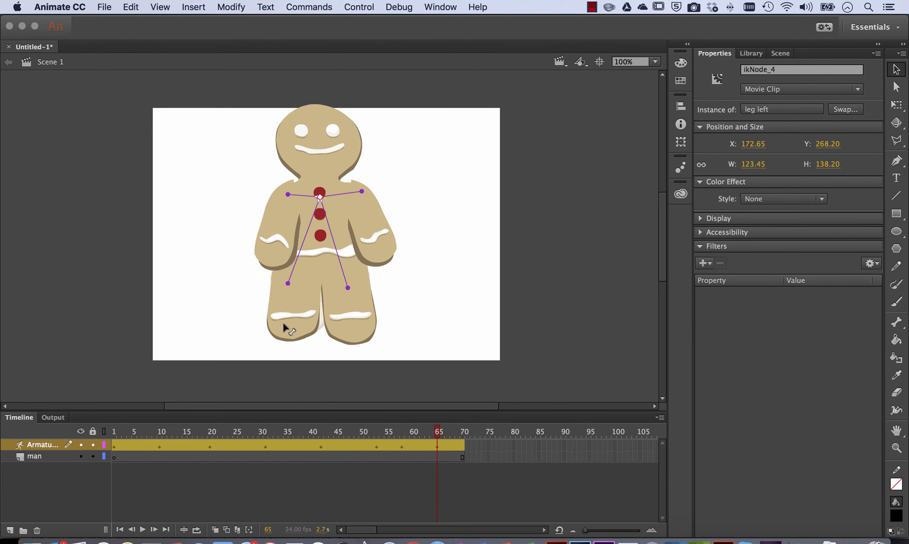
- Swing the left arm slightly outward at frame 65 and nudge it to X 127.30, Y 128.90
left_click(279, 206)
key("Down")
key("Right")
key("Right")
key("Right")
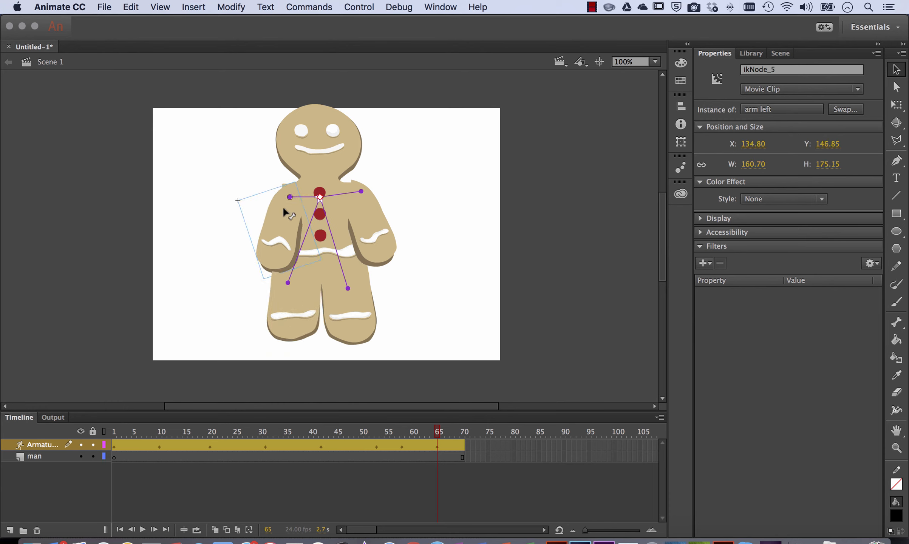
key("Down")
left_click_drag(286, 207, 270, 216)
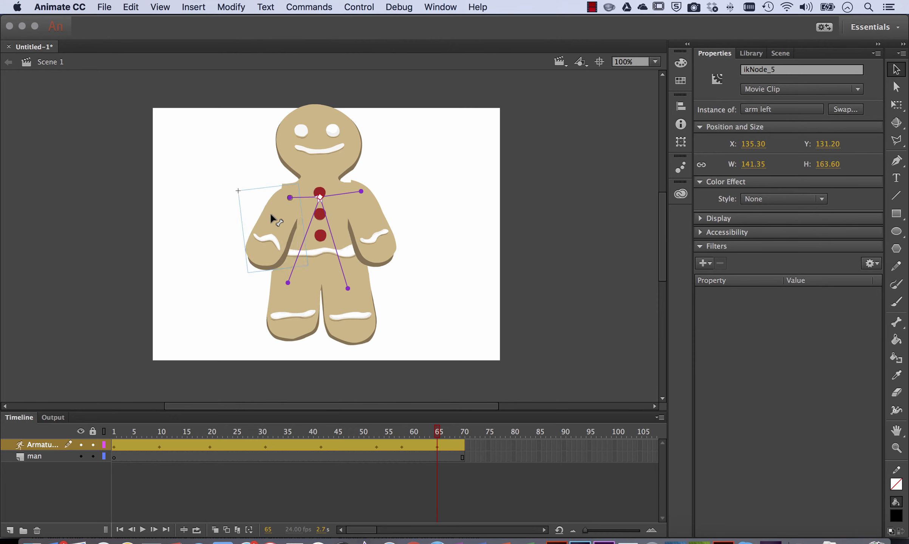
key("Up")
key("Right")
key("Right")
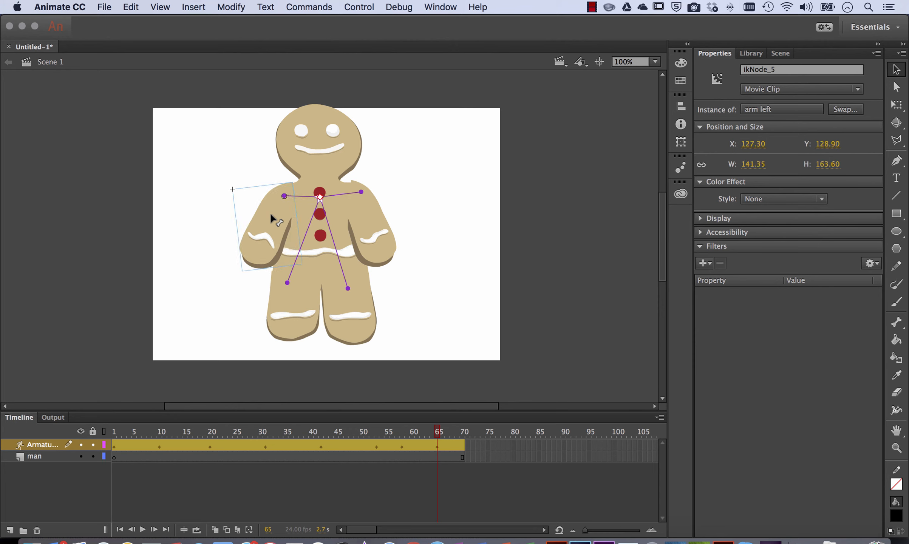
- Nudge the right arm outward and down to X 316.75, Y 117.15 at frame 65
left_click(373, 224)
key("Down")
key("Down")
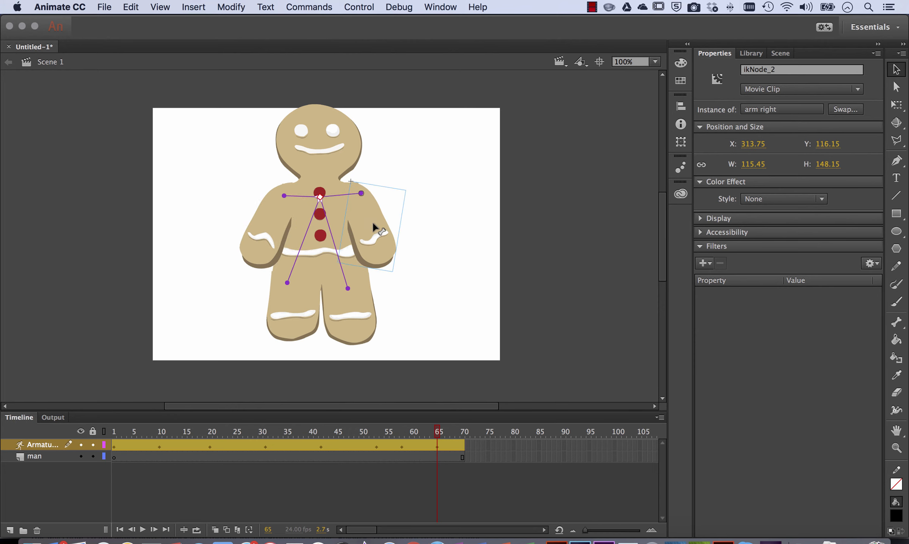
key("Right")
key("Right")
key("Down")
key("Right")
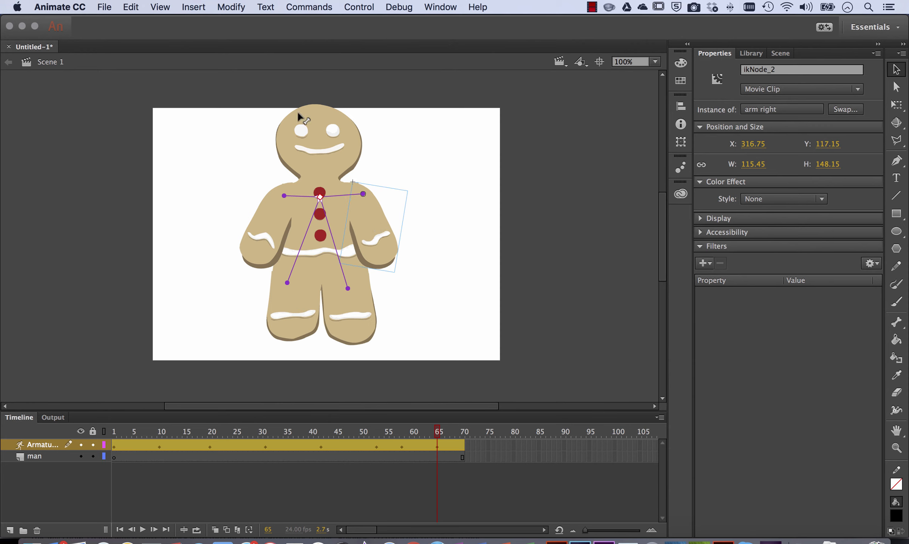
- Select the whole gingerbread man at frame 65 and move him down to Y 1.00
left_click_drag(250, 83, 434, 371)
key("Down")
key("Down")
key("Down")
key("Down")
key("Down")
key("Down")
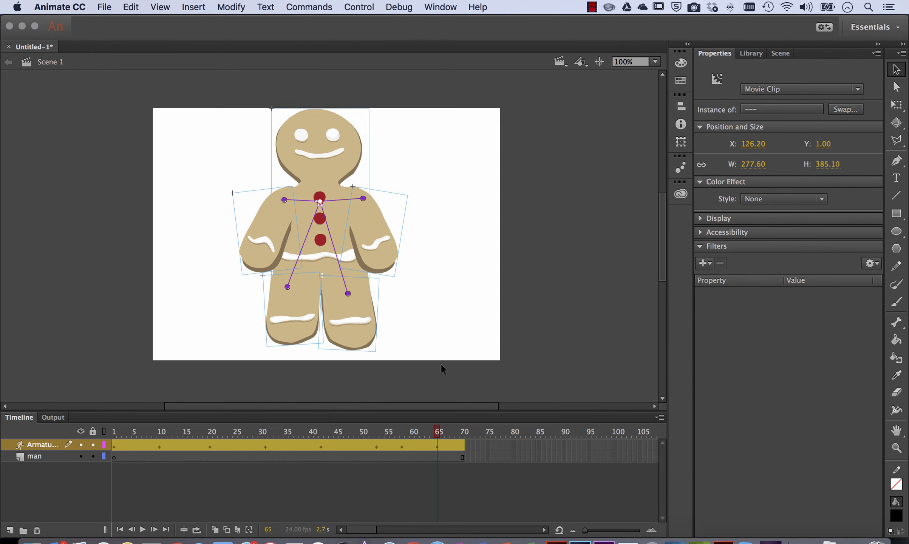
- Select the whole gingerbread man at frame 70 and move him down to Y 12.00
left_click_drag(437, 438, 465, 429)
left_click(462, 446)
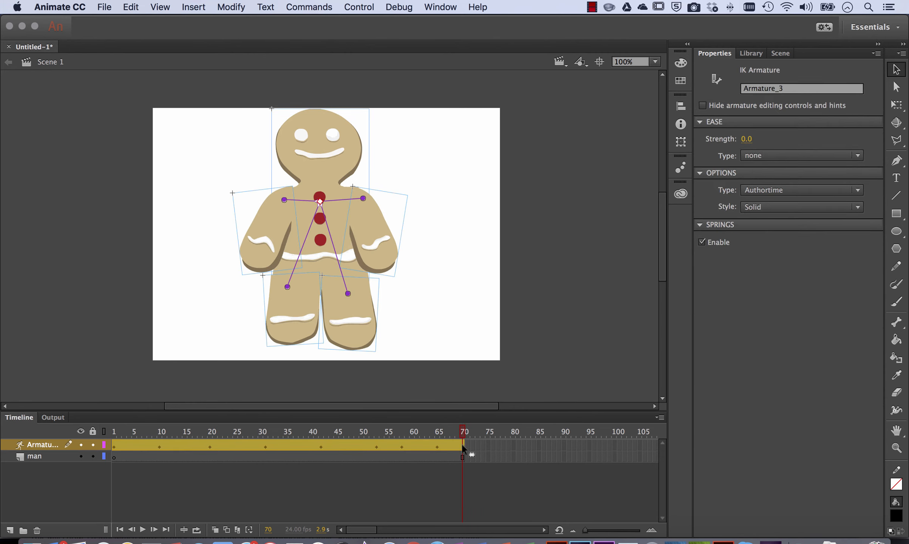
left_click_drag(232, 85, 486, 392)
key("shift+Down")
key("shift+Down")
key("shift+Up")
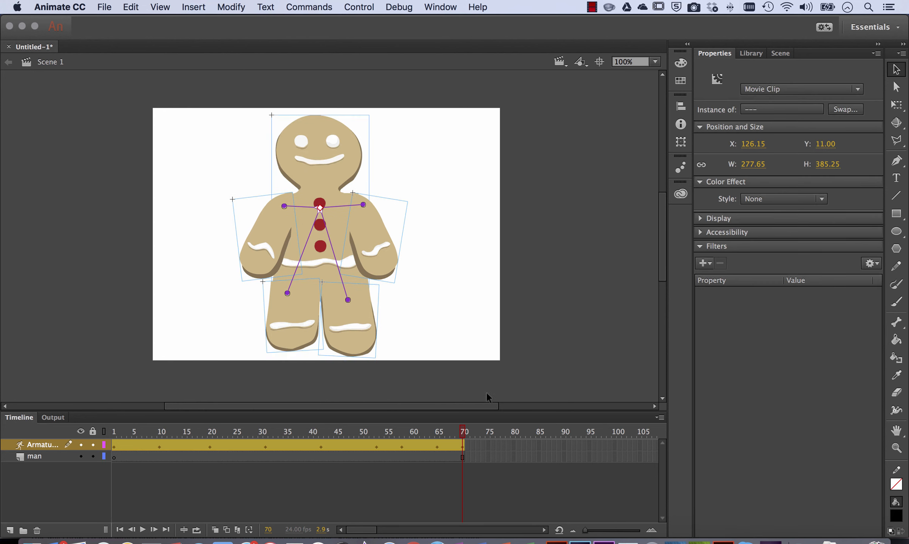
key("Down")
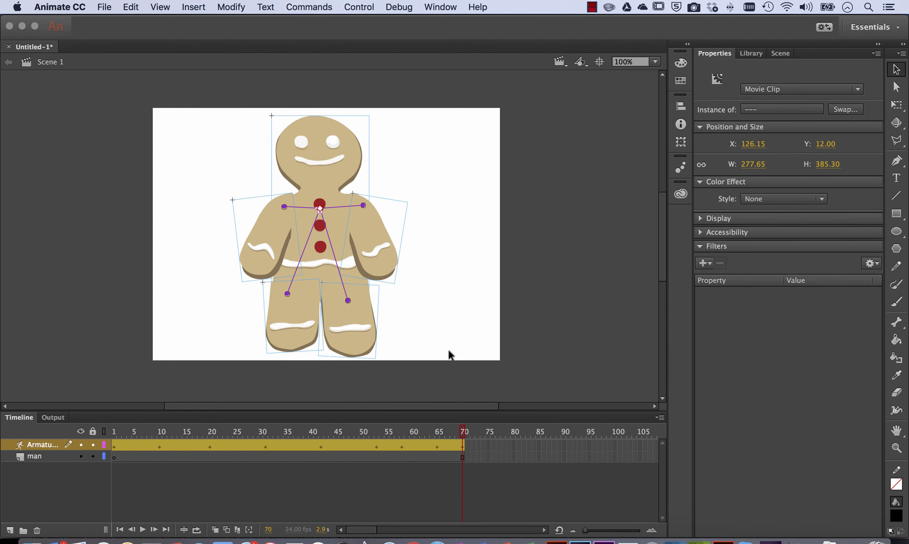
- Select only the body and both arms at frame 70 and lower them to Y 22.00, leaving the legs in place
left_click(400, 327)
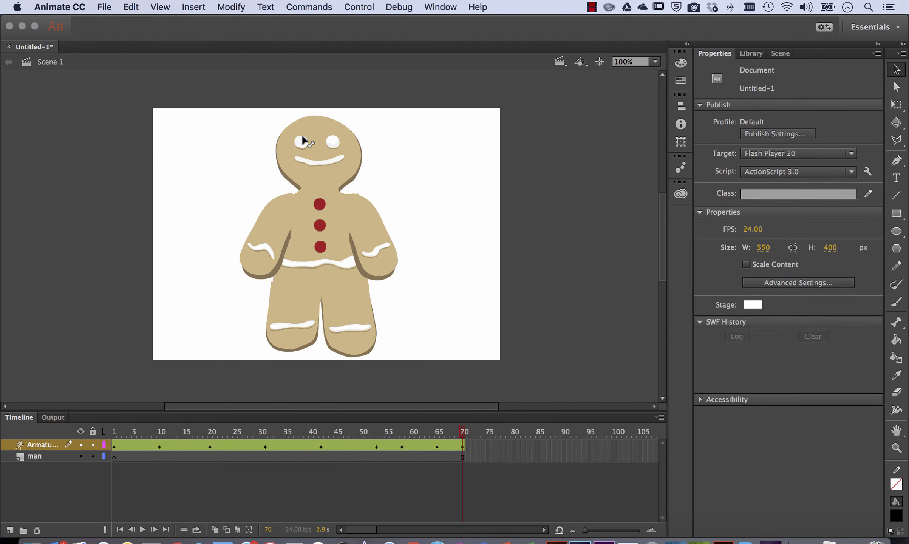
left_click(273, 227)
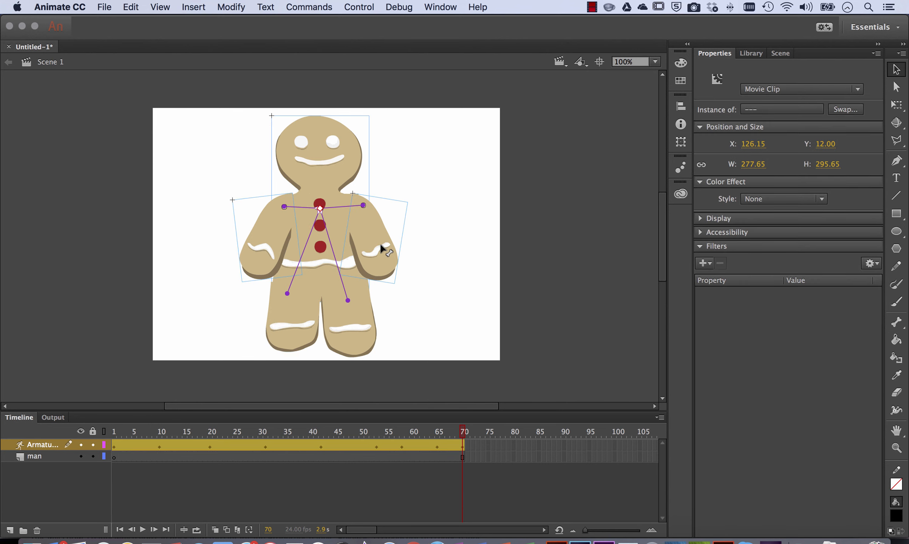
key("shift+Down")
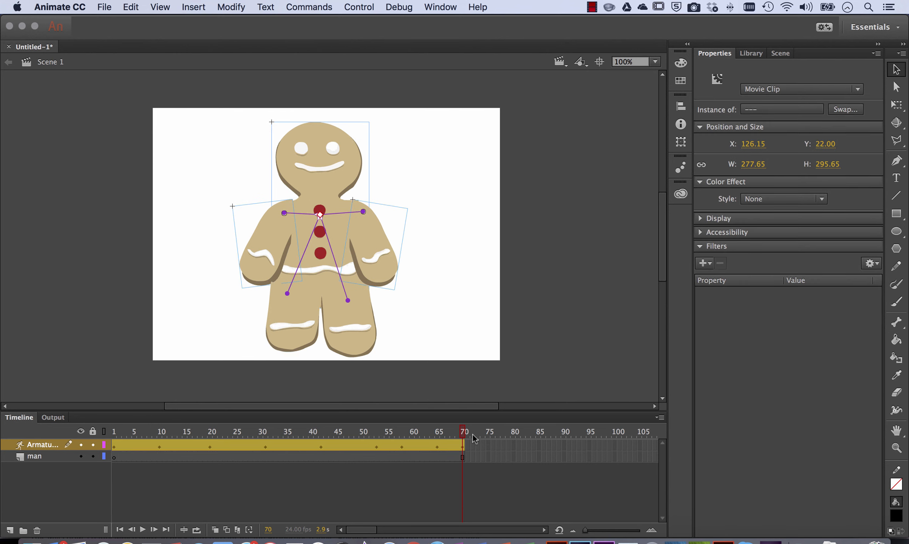
- Play the armature animation from frame 1 to review the poses
key("Return")
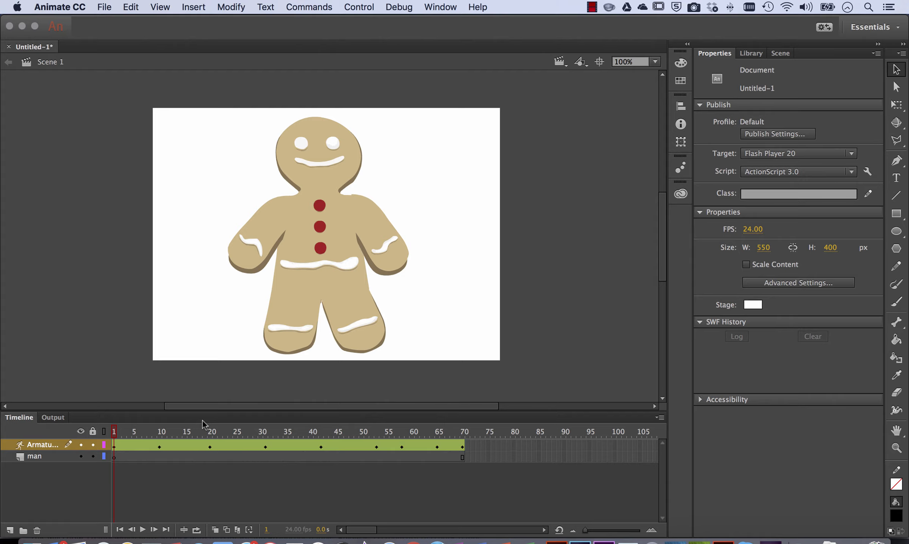
key("Return")
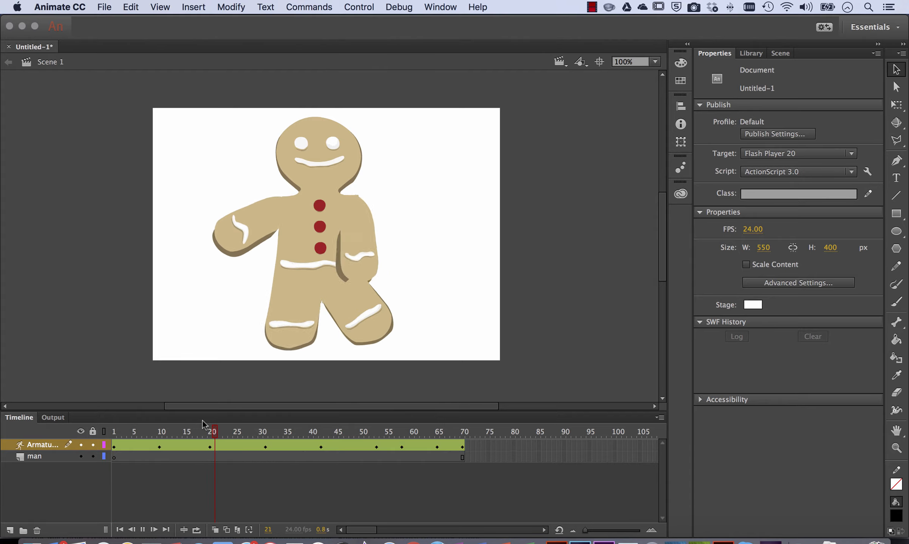